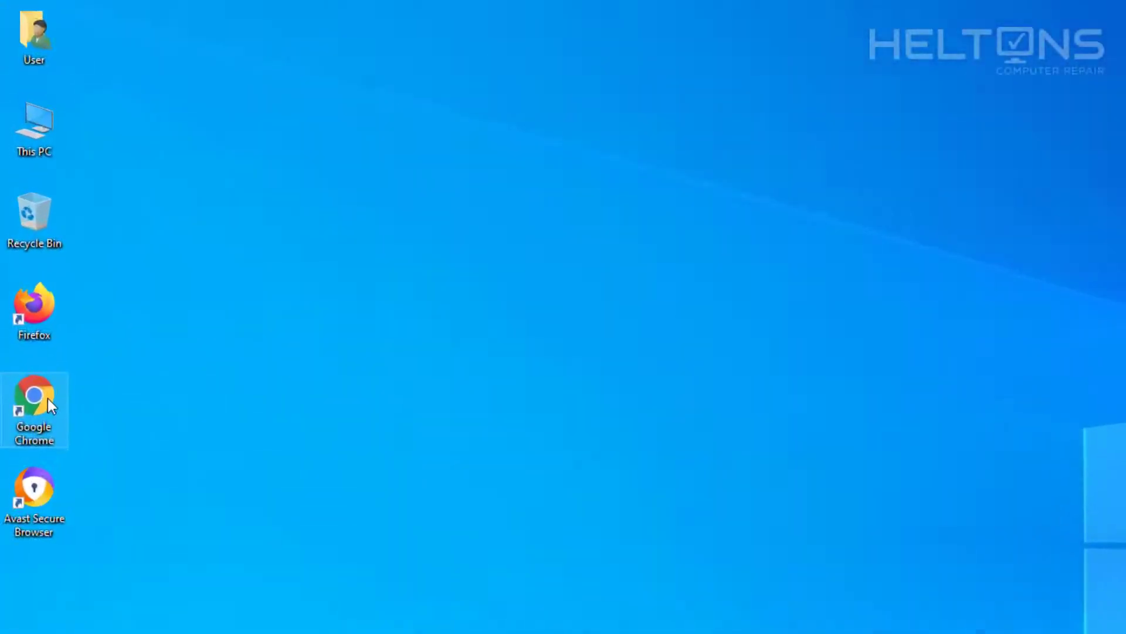
# - Launch Chrome and search Google for 'revo uninstaller'
pyautogui.doubleClick(48, 399)
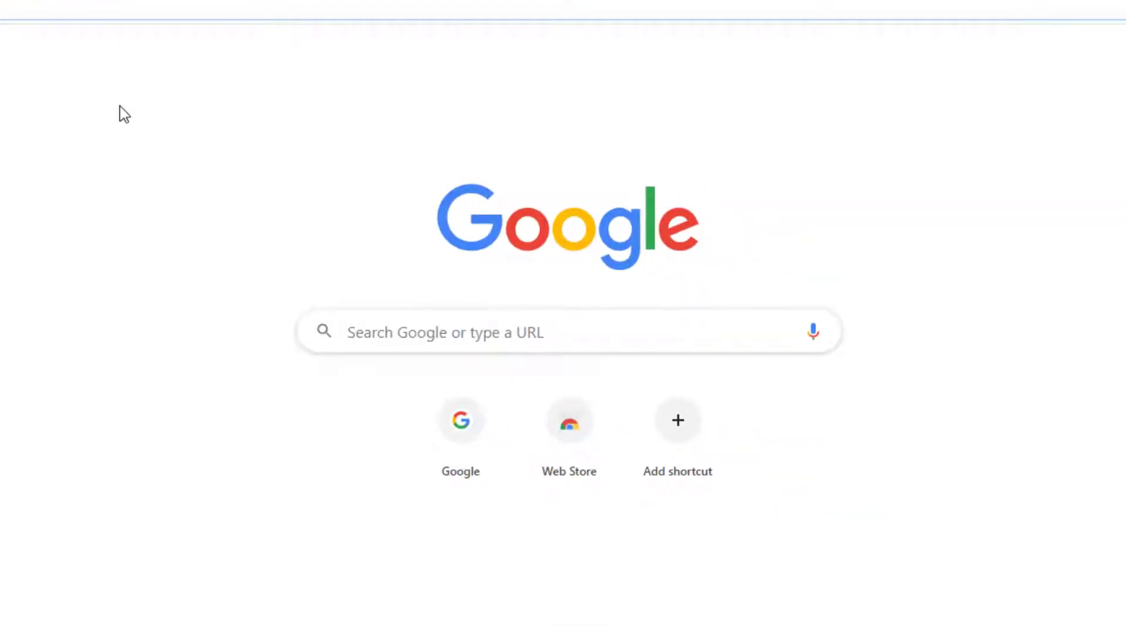
pyautogui.click(404, 341)
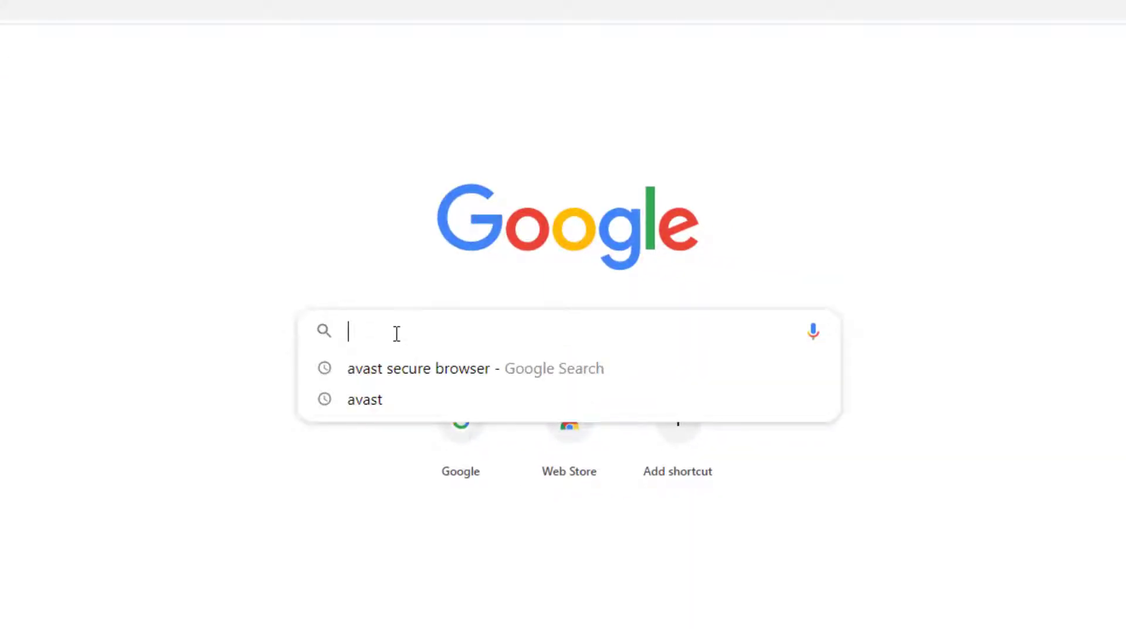
pyautogui.click(328, 259)
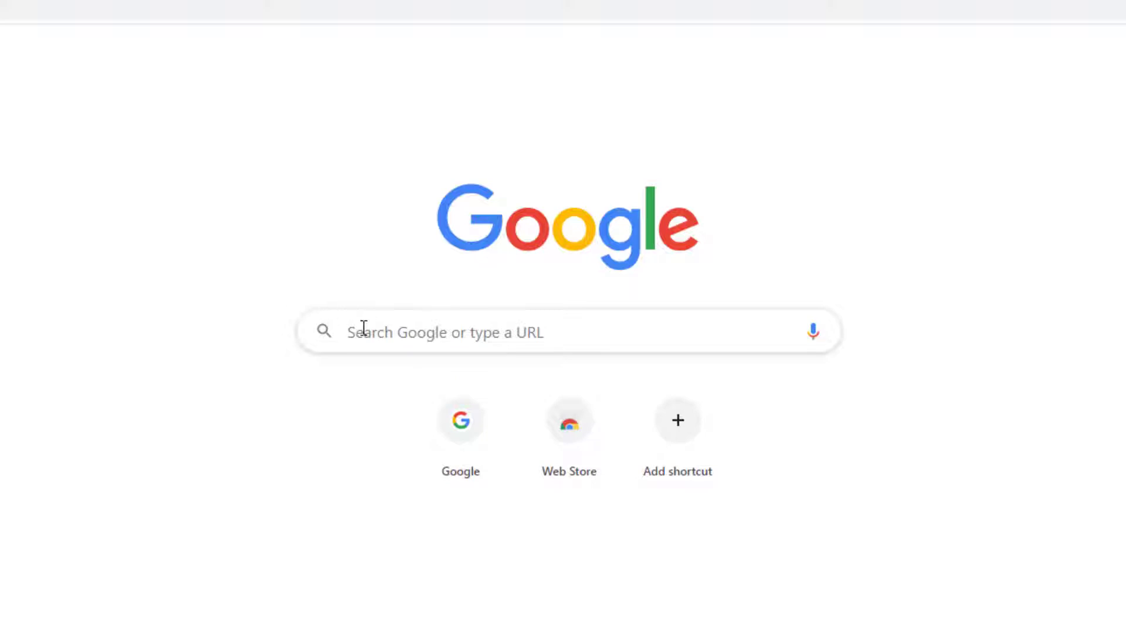
pyautogui.click(367, 329)
pyautogui.write('revo un')
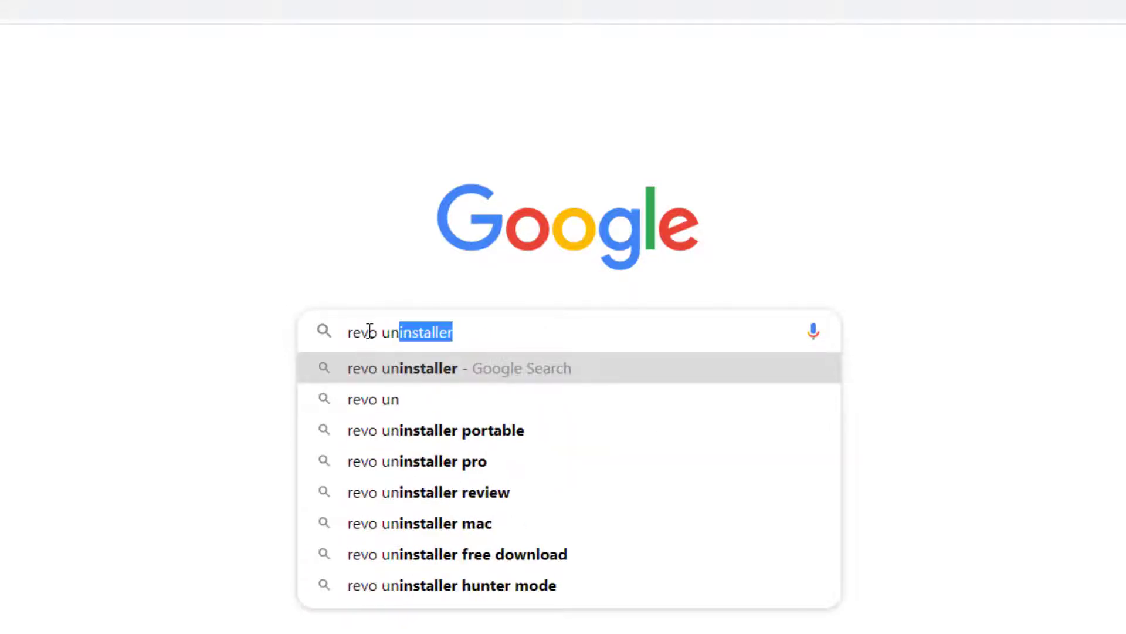
pyautogui.press('Right')
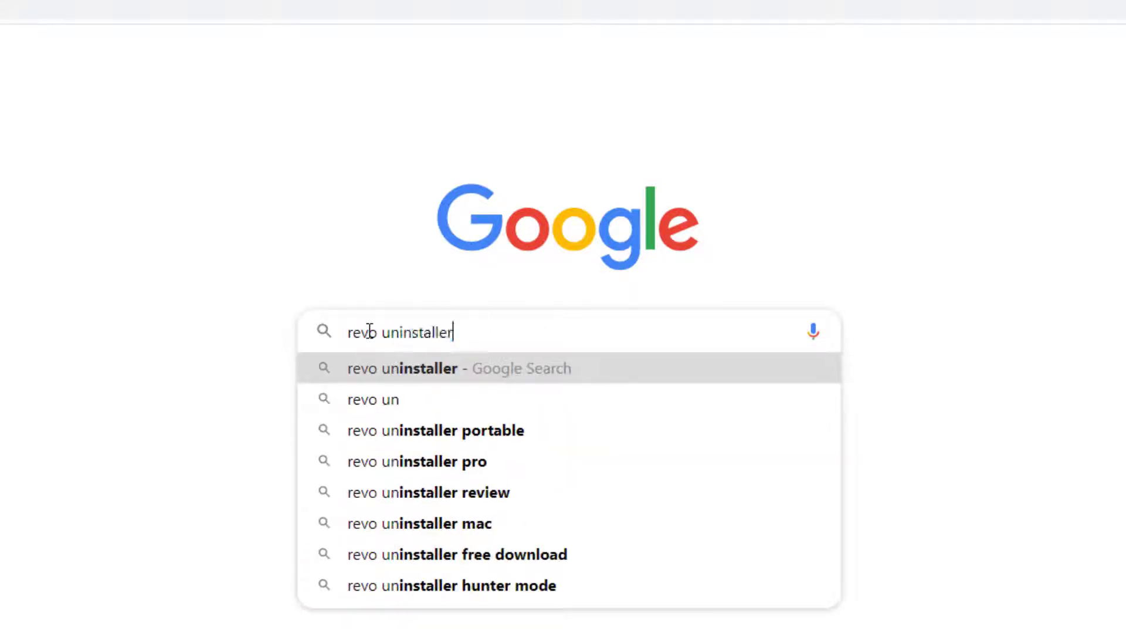
pyautogui.press('Return')
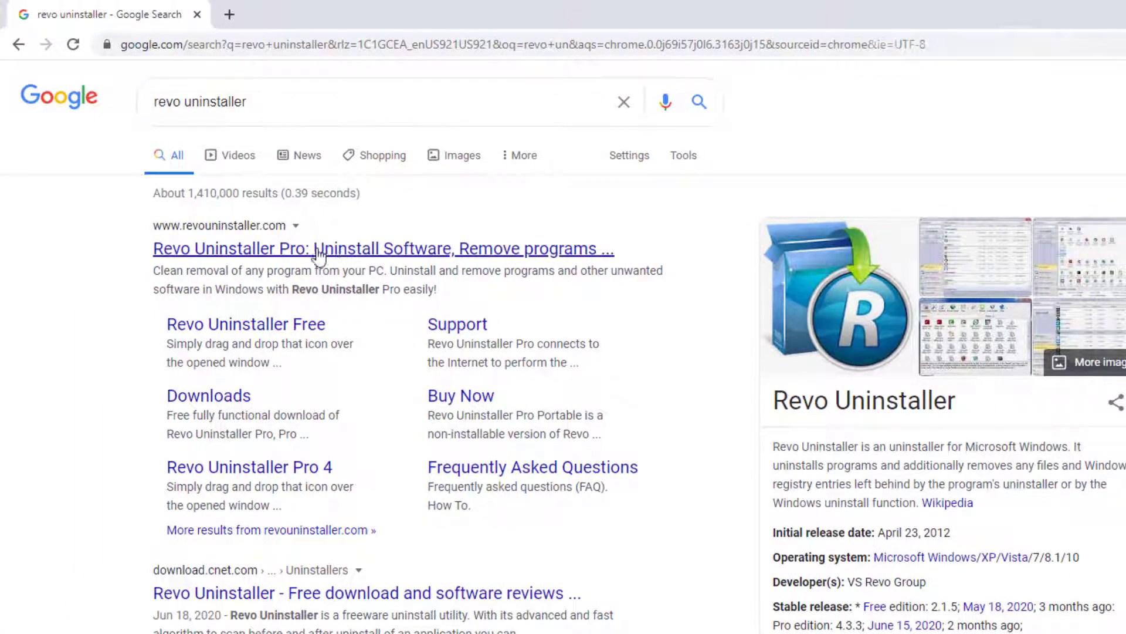
# - Visit revouninstaller.com and its downloads page, then return to the Google results
pyautogui.click(319, 254)
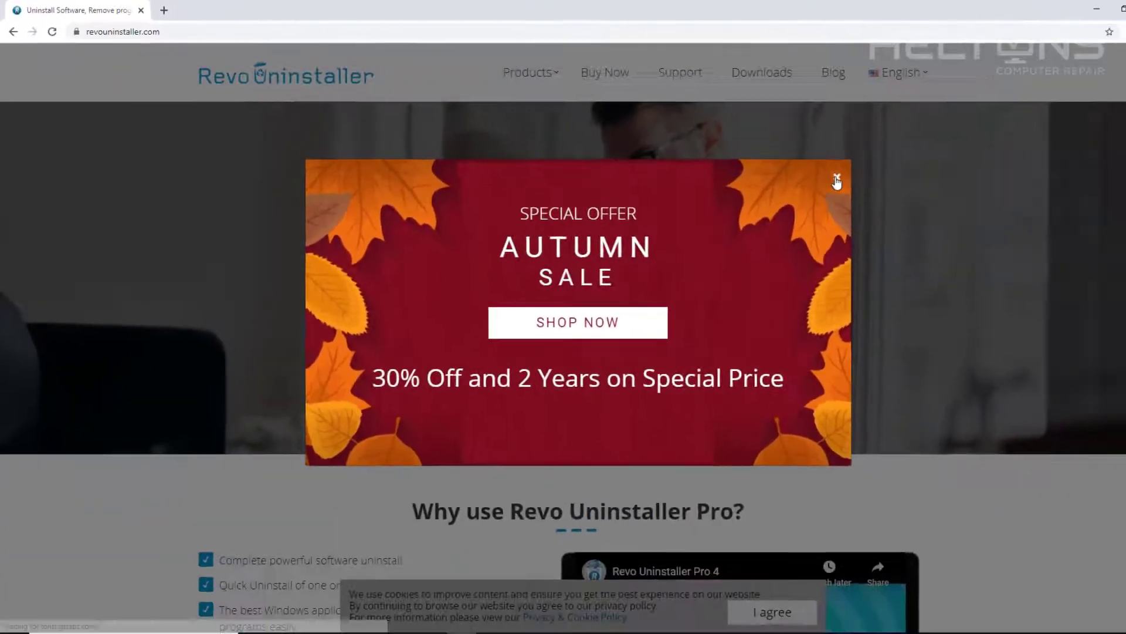
pyautogui.click(1125, 254)
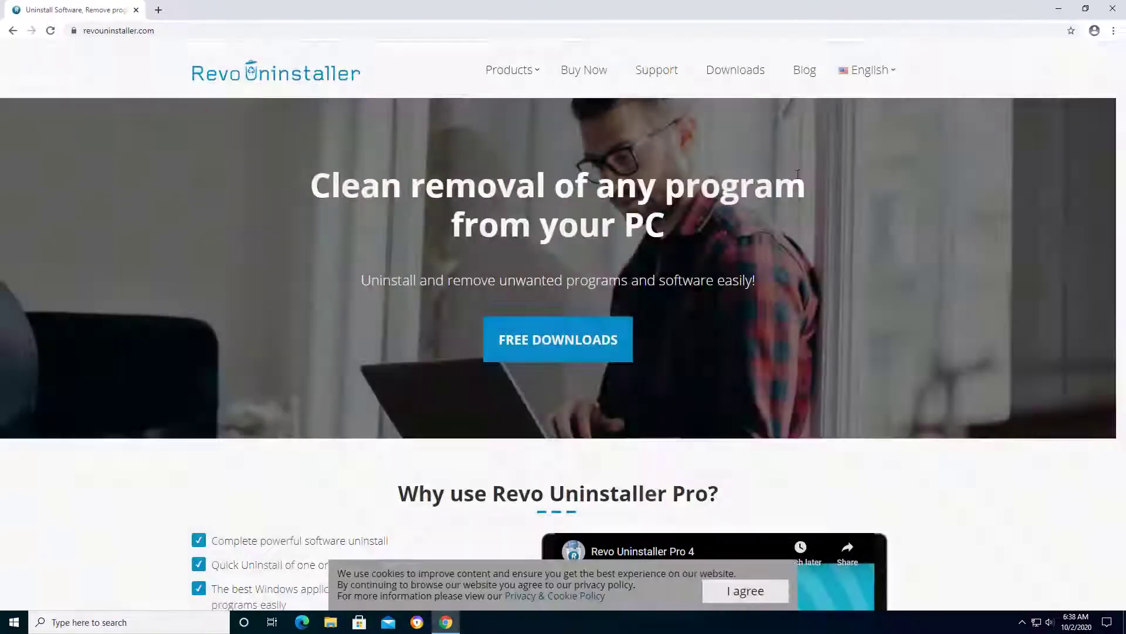
pyautogui.click(730, 71)
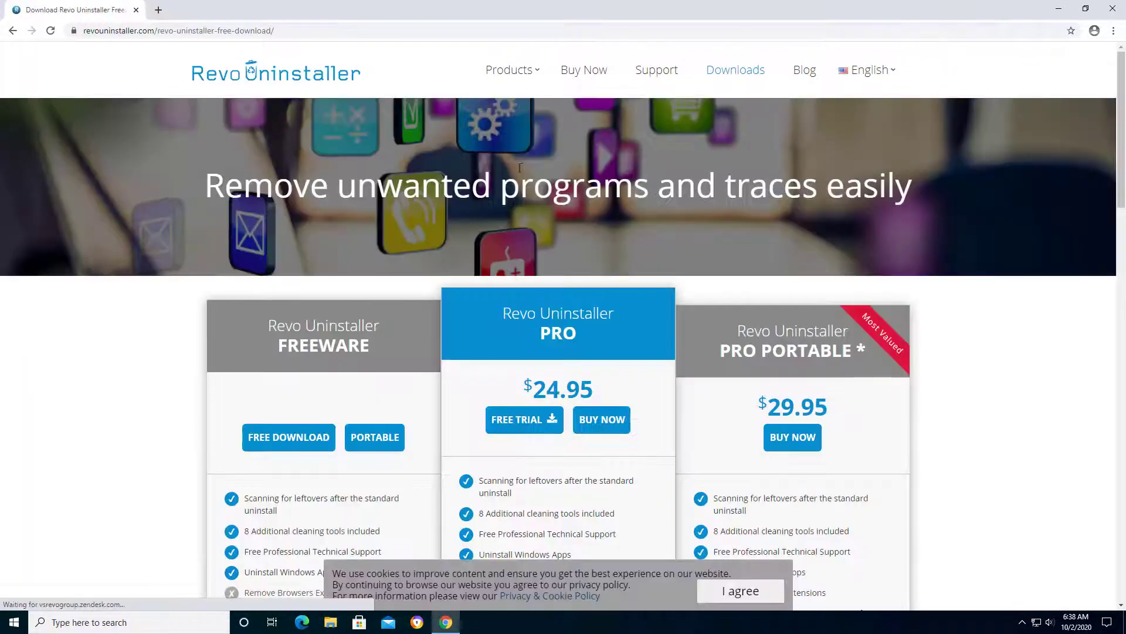
pyautogui.scroll(-2, 445, 205)
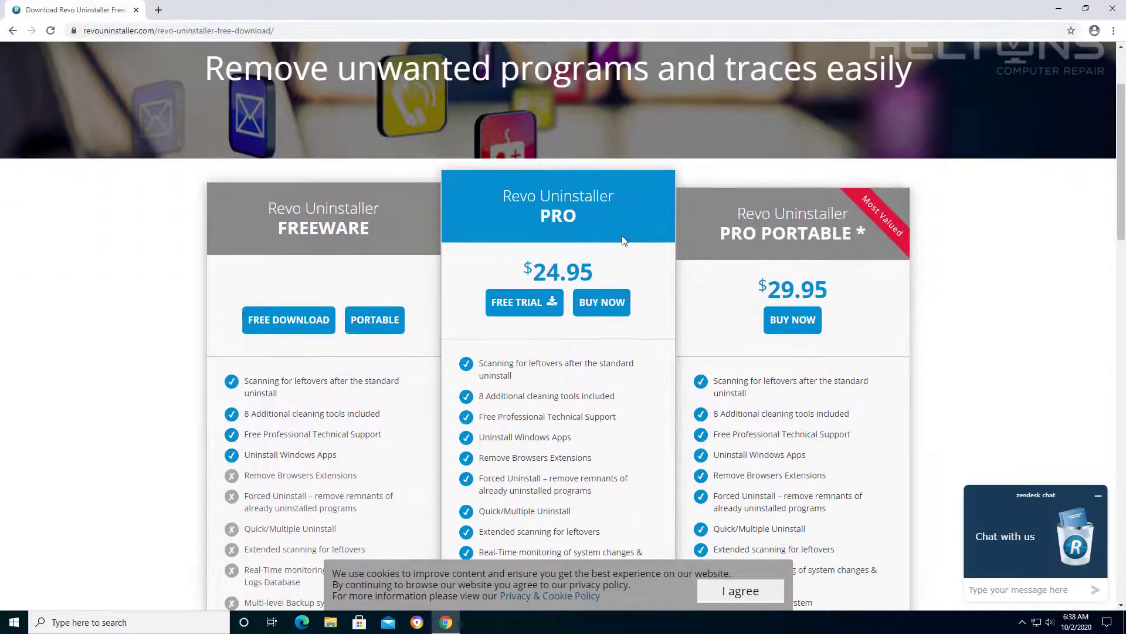
pyautogui.scroll(-7, 545, 237)
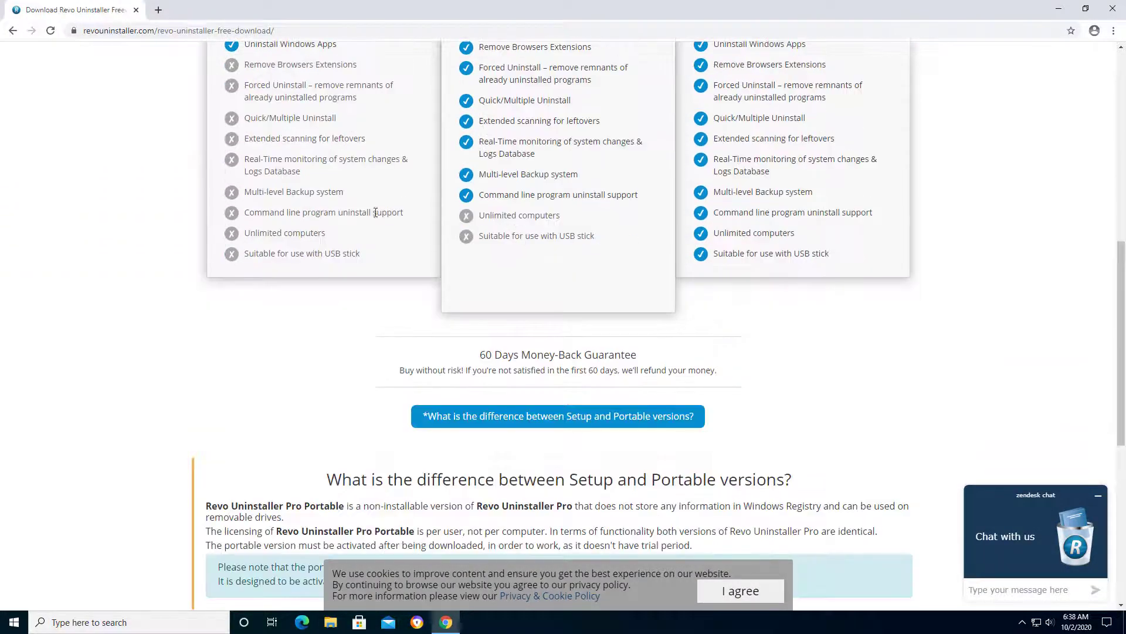
pyautogui.click(13, 31)
pyautogui.click(13, 31)
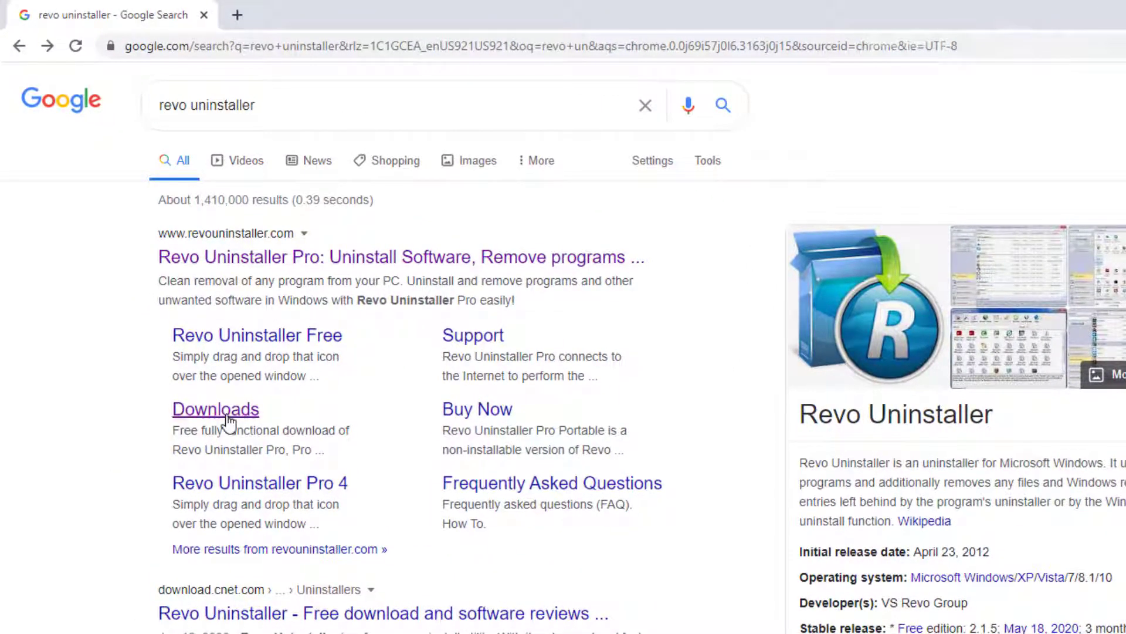
# - Download RevoUninstaller_Portable.zip from the Revo Uninstaller Free page
pyautogui.click(263, 340)
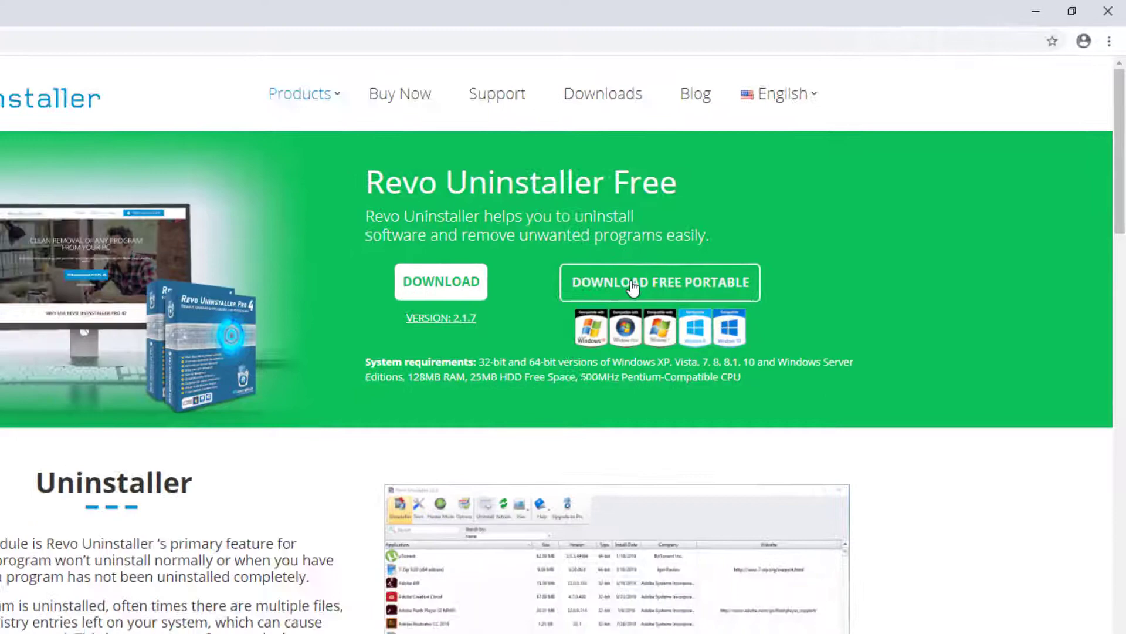
pyautogui.click(573, 321)
pyautogui.scroll(-5, 610, 343)
pyautogui.scroll(-7, 730, 323)
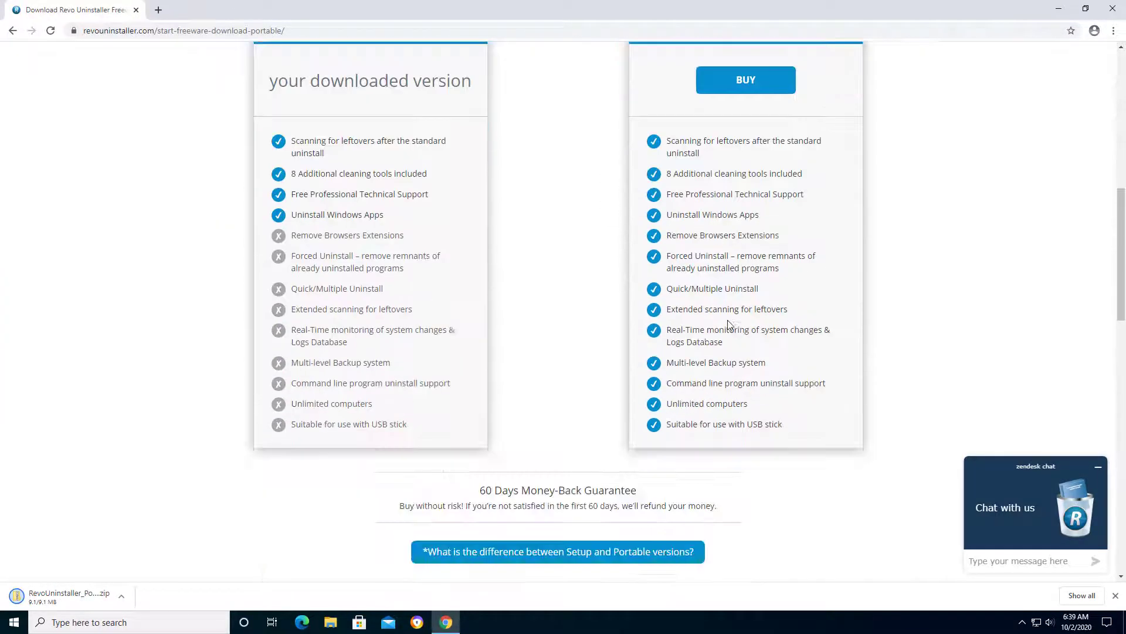
pyautogui.scroll(2, 430, 282)
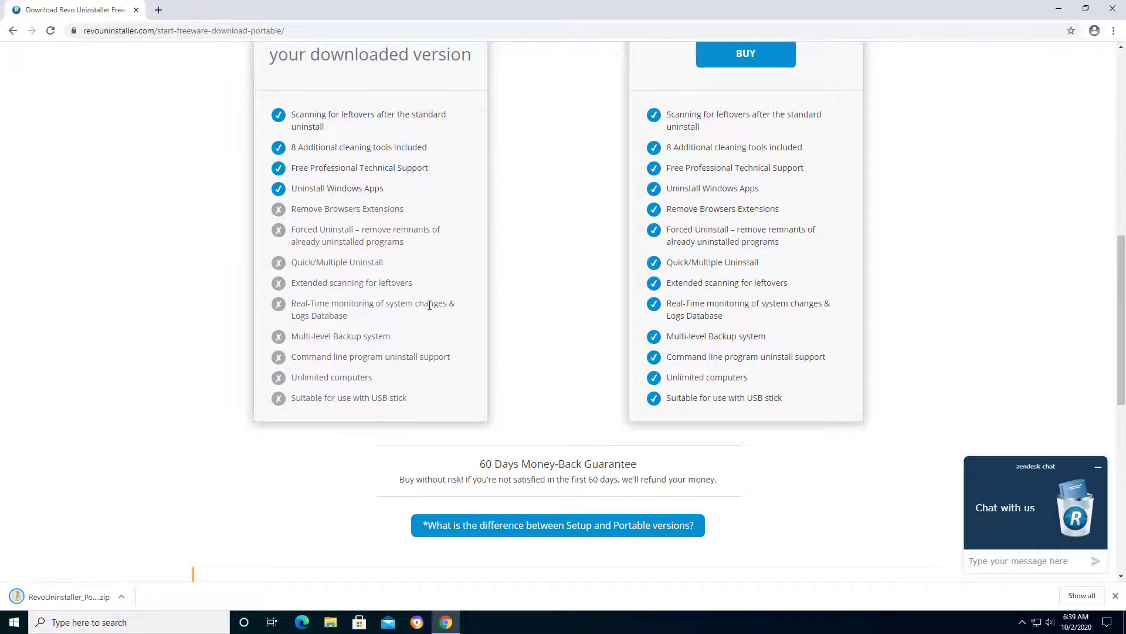
pyautogui.scroll(3, 431, 293)
pyautogui.scroll(-5, 387, 252)
pyautogui.scroll(8, 428, 332)
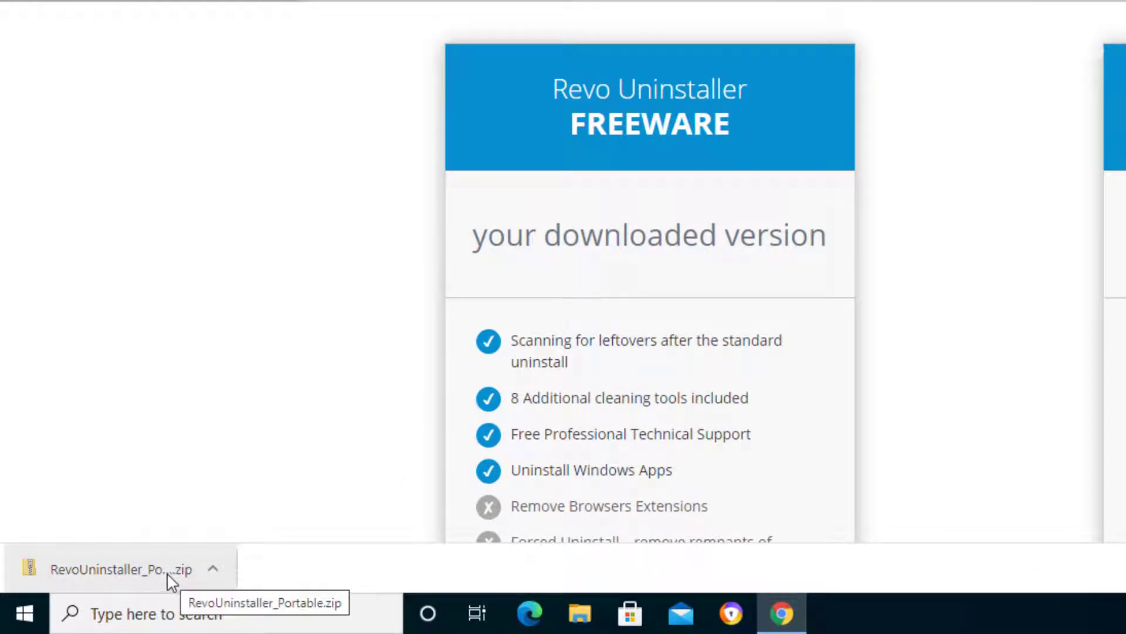
# - Open RevoUninstaller_Portable.zip with File Explorer and select the folder inside it
pyautogui.click(145, 578)
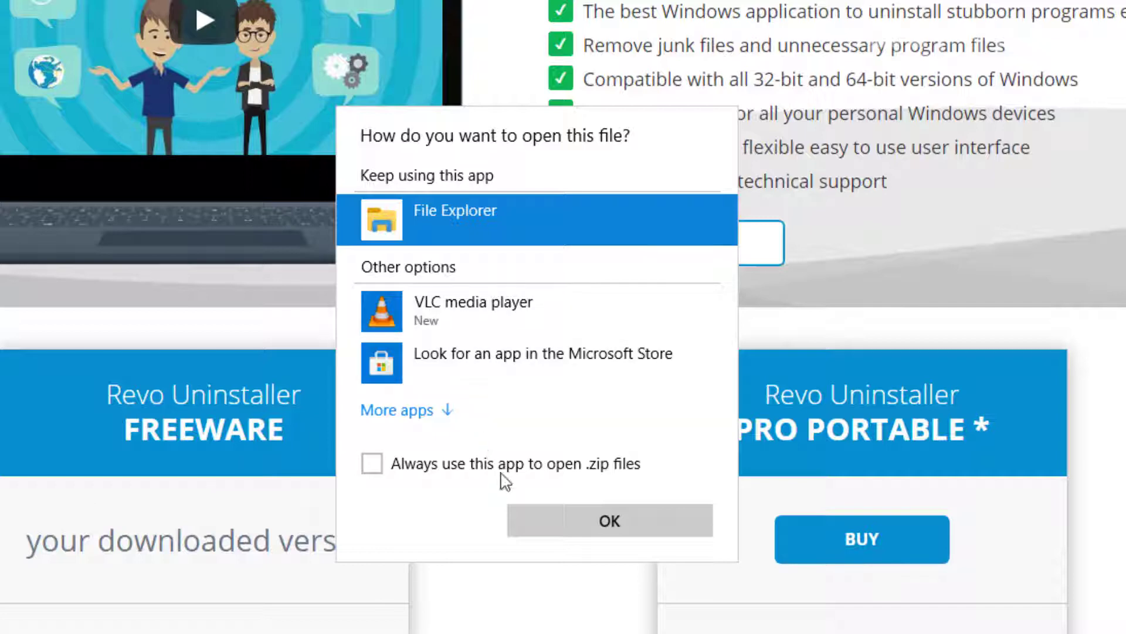
pyautogui.click(565, 524)
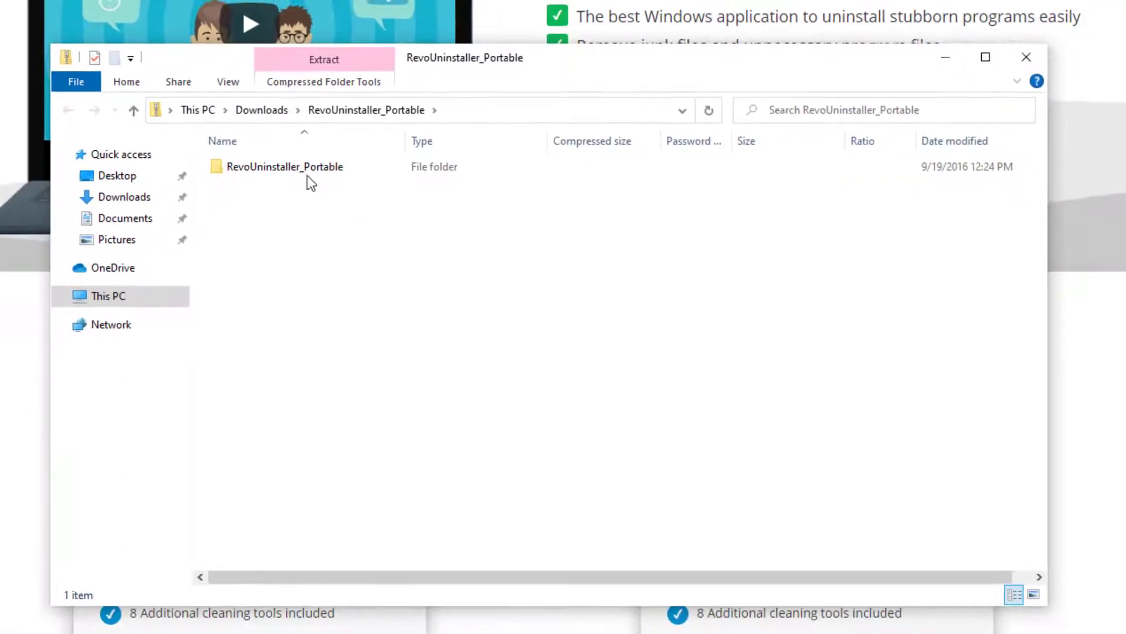
pyautogui.click(302, 171)
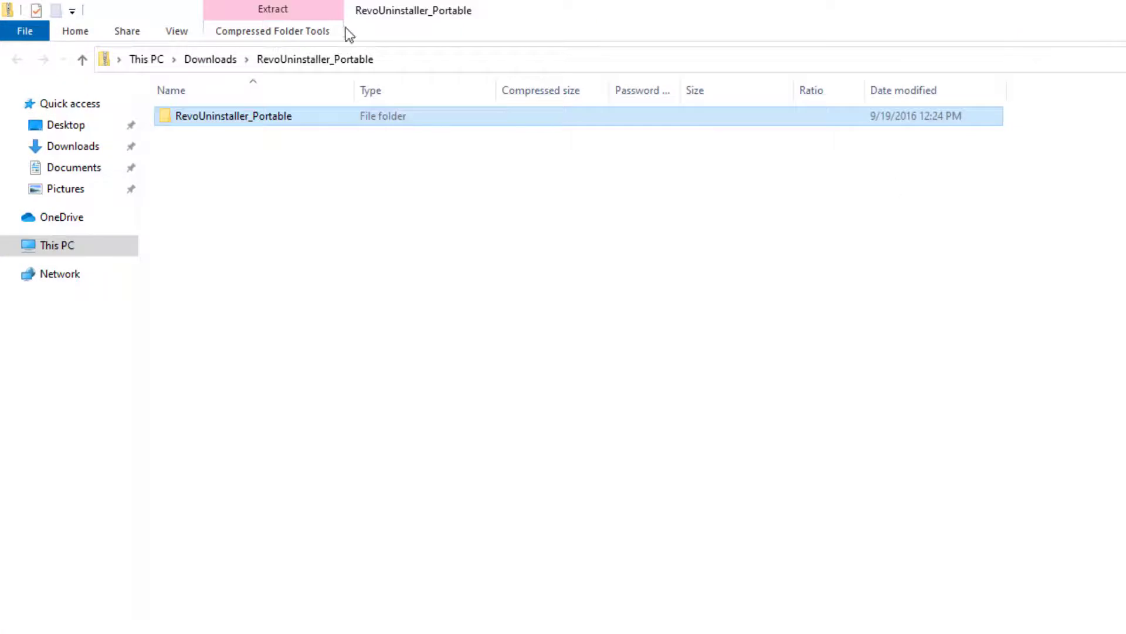
# - Extract all files to the default Downloads\RevoUninstaller_Portable path and view Downloads
pyautogui.click(273, 34)
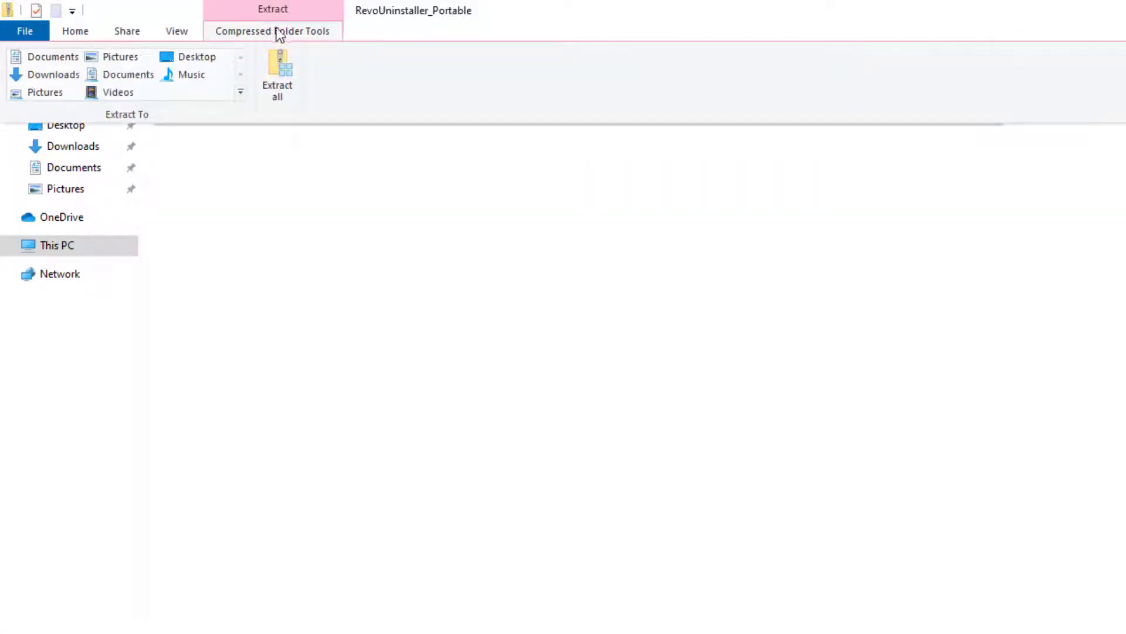
pyautogui.click(279, 73)
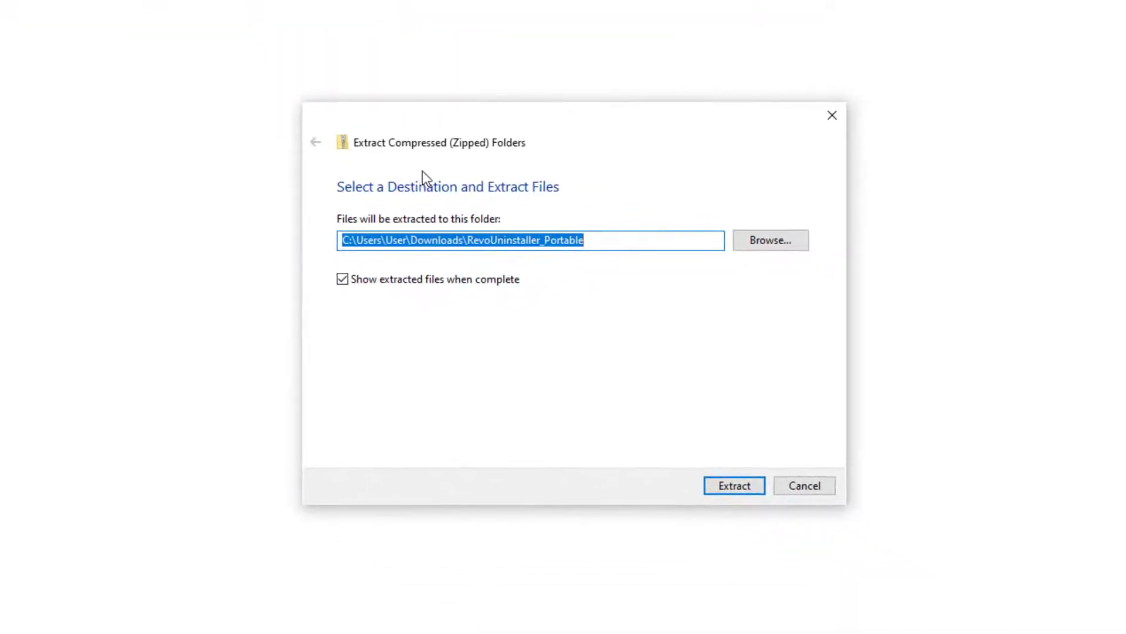
pyautogui.click(614, 241)
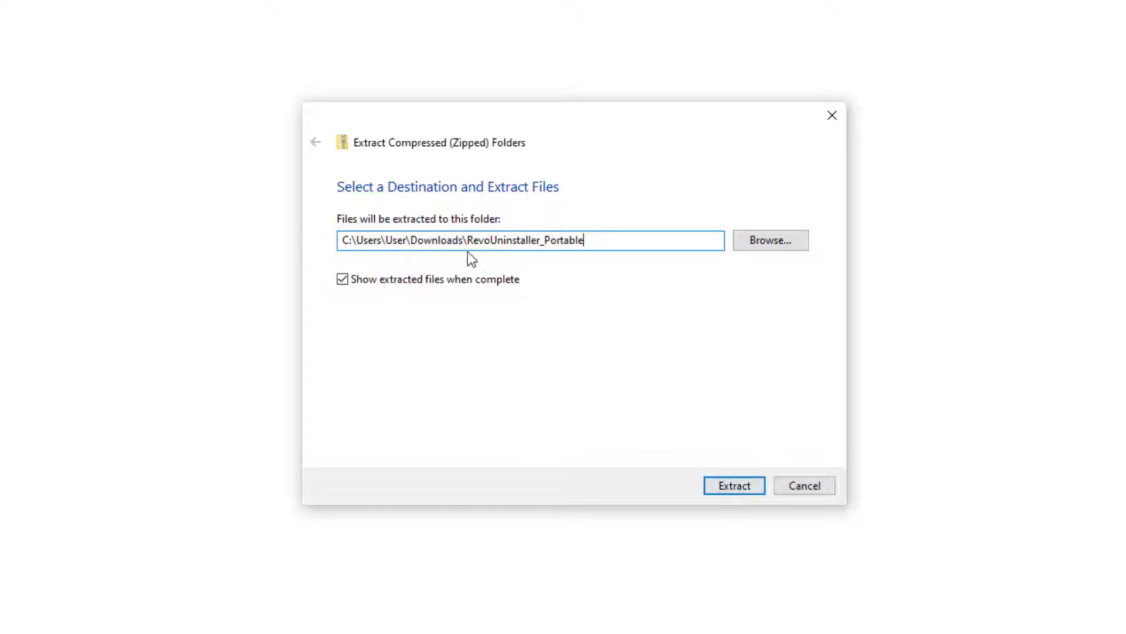
pyautogui.click(738, 491)
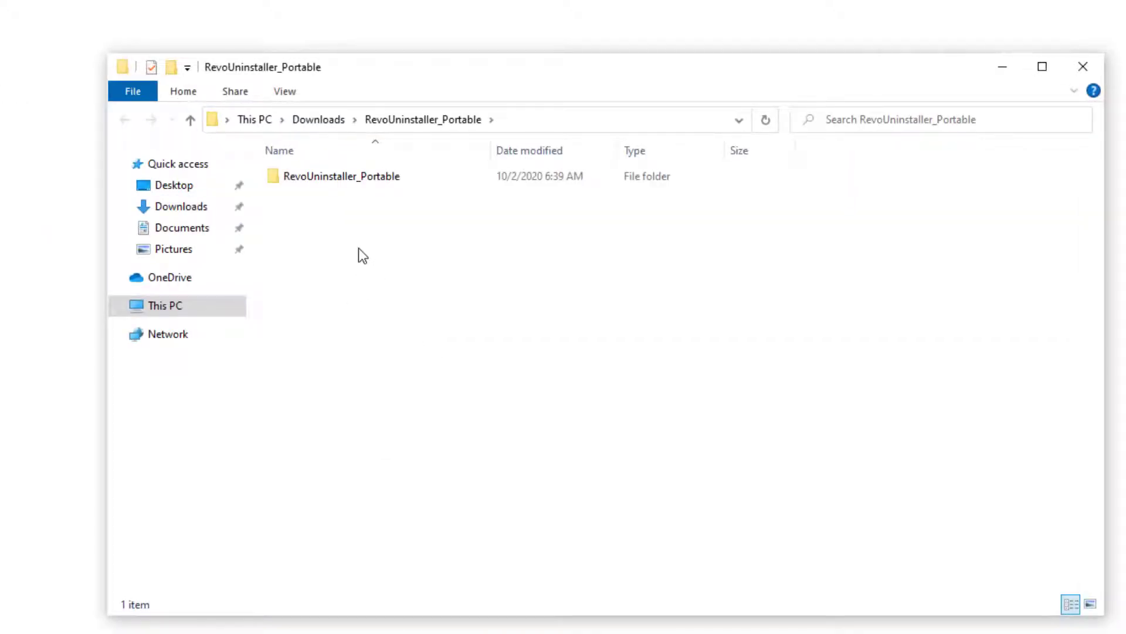
pyautogui.click(200, 208)
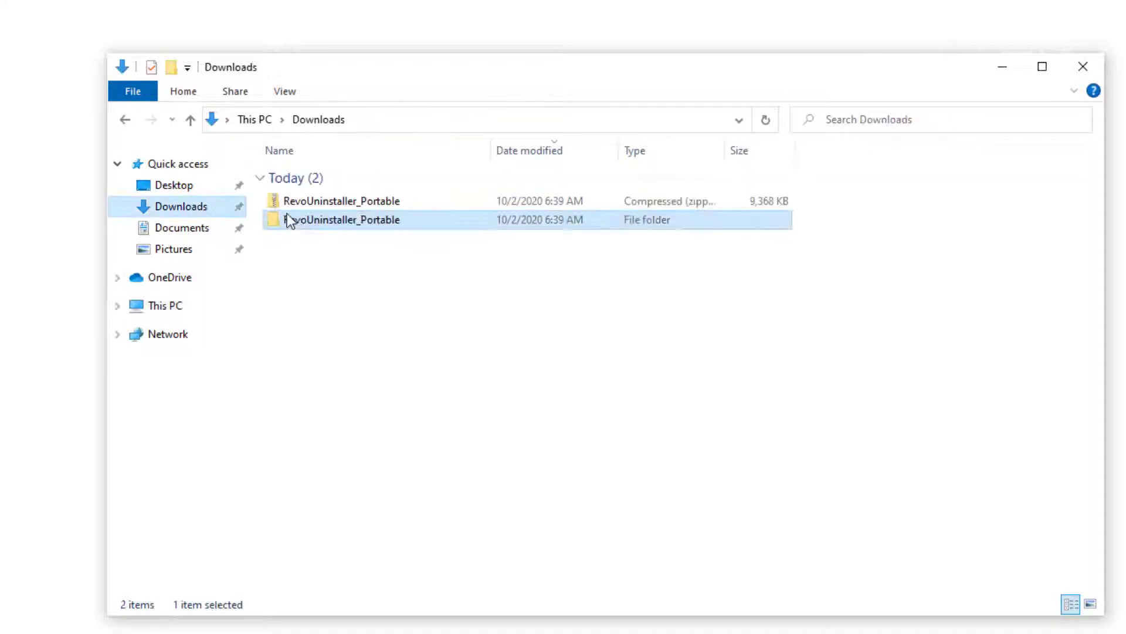
# - Launch RevoUPort from the nested RevoUninstaller_Portable folders and accept the licence
pyautogui.doubleClick(345, 222)
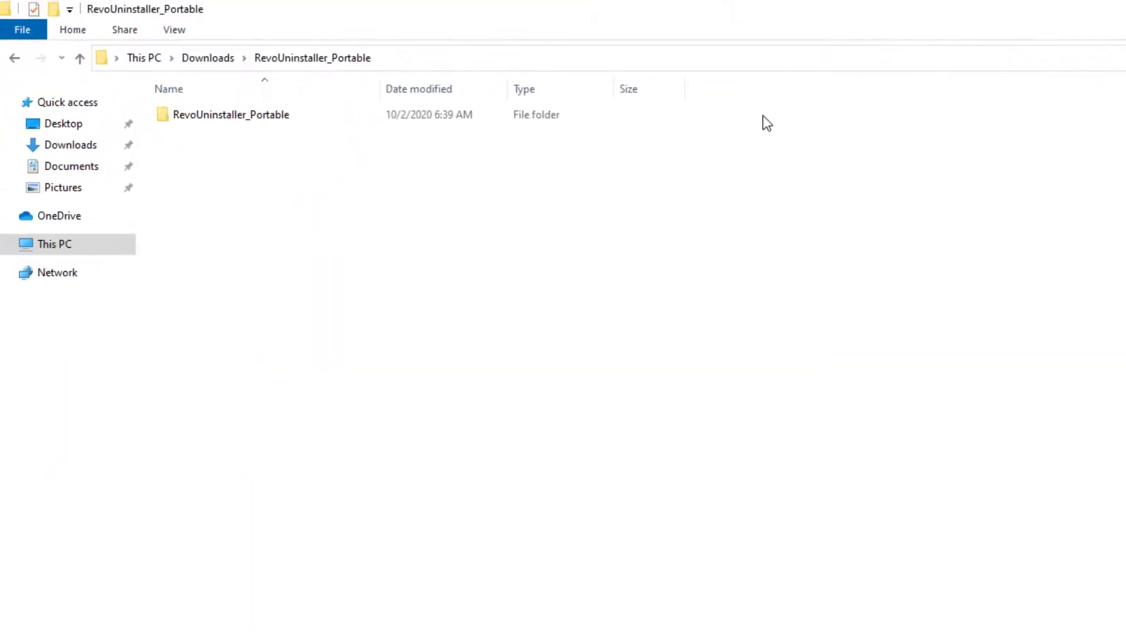
pyautogui.doubleClick(311, 118)
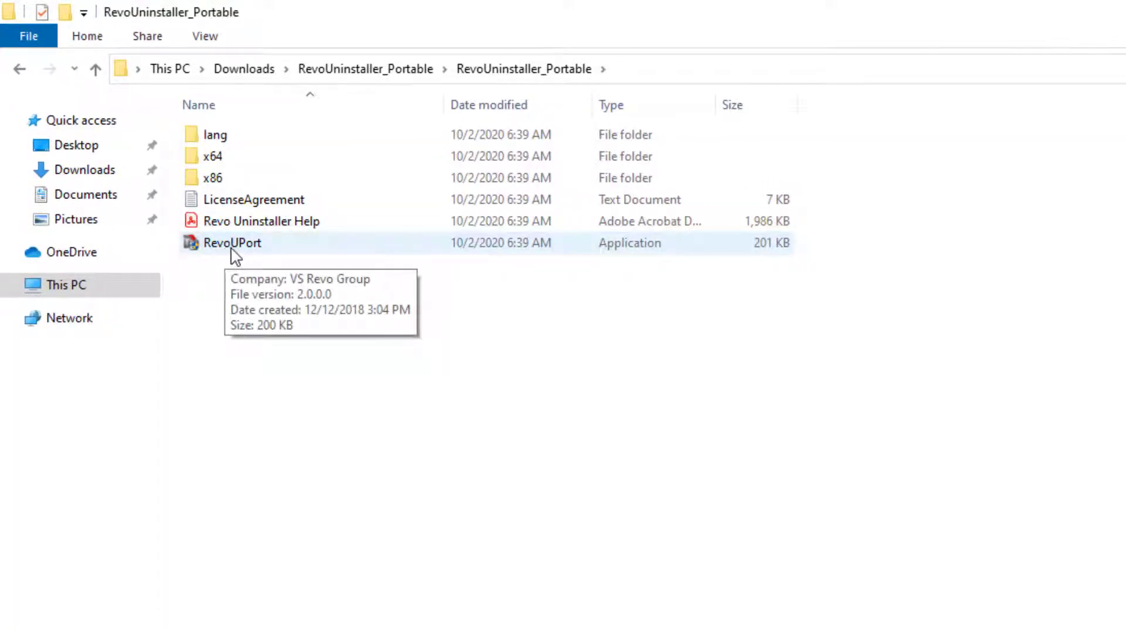
pyautogui.doubleClick(251, 254)
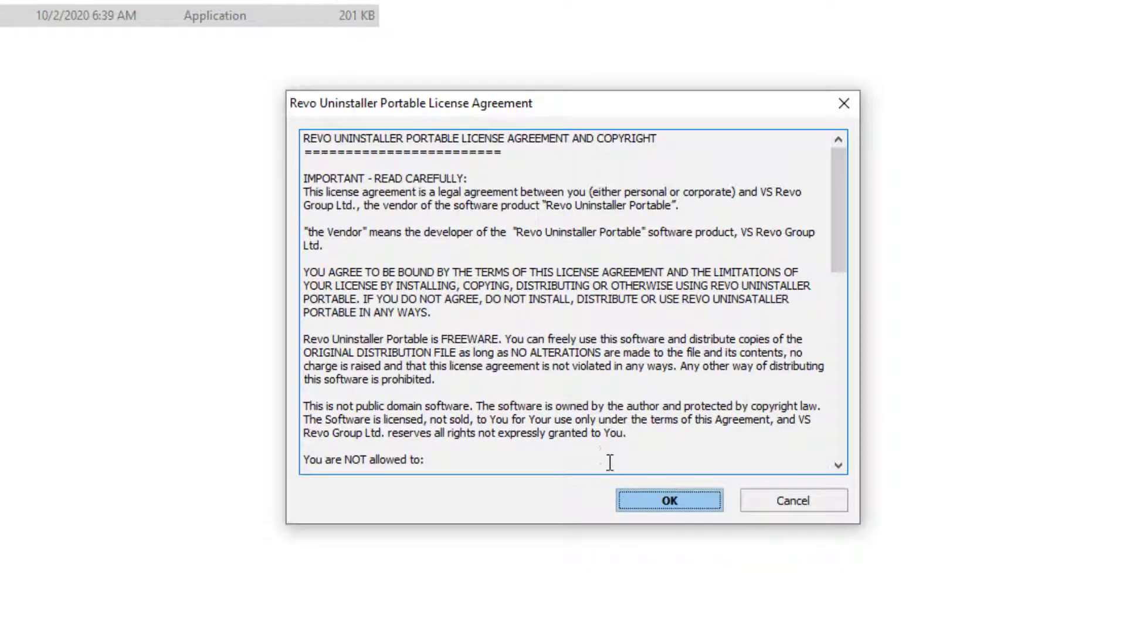
pyautogui.scroll(-10, 684, 416)
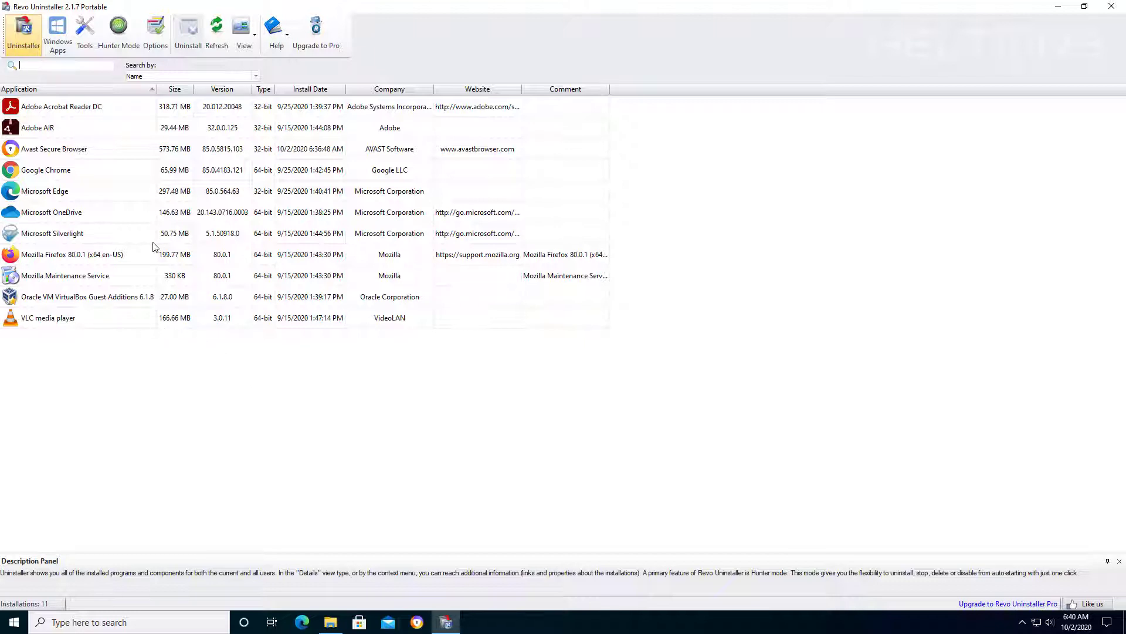
# - Select Avast Secure Browser and choose Uninstall
pyautogui.click(172, 152)
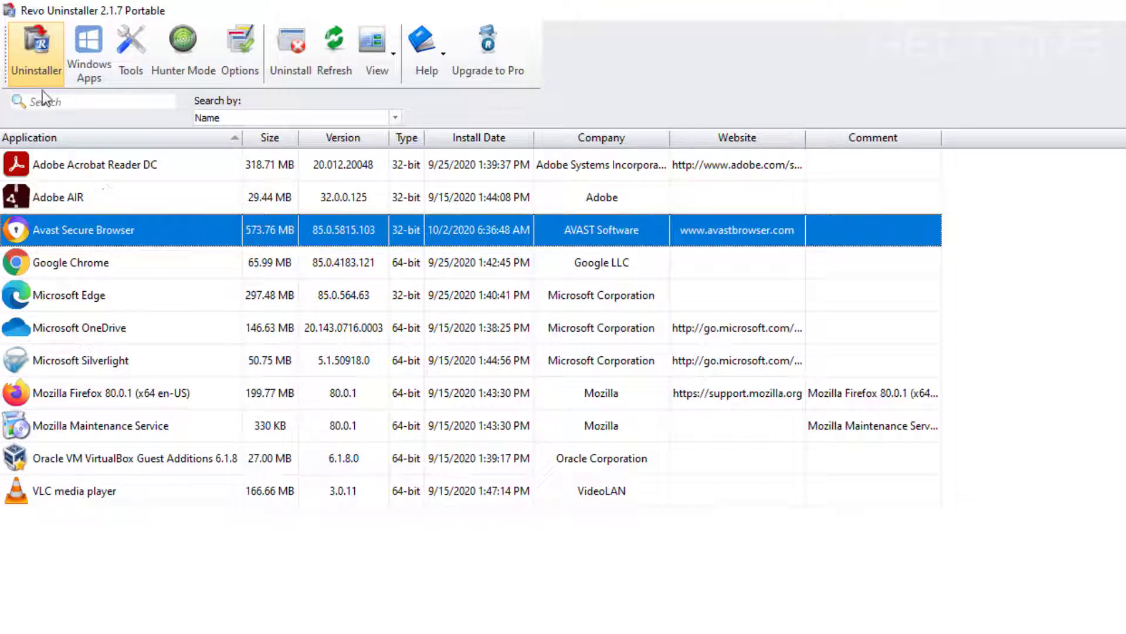
pyautogui.click(291, 65)
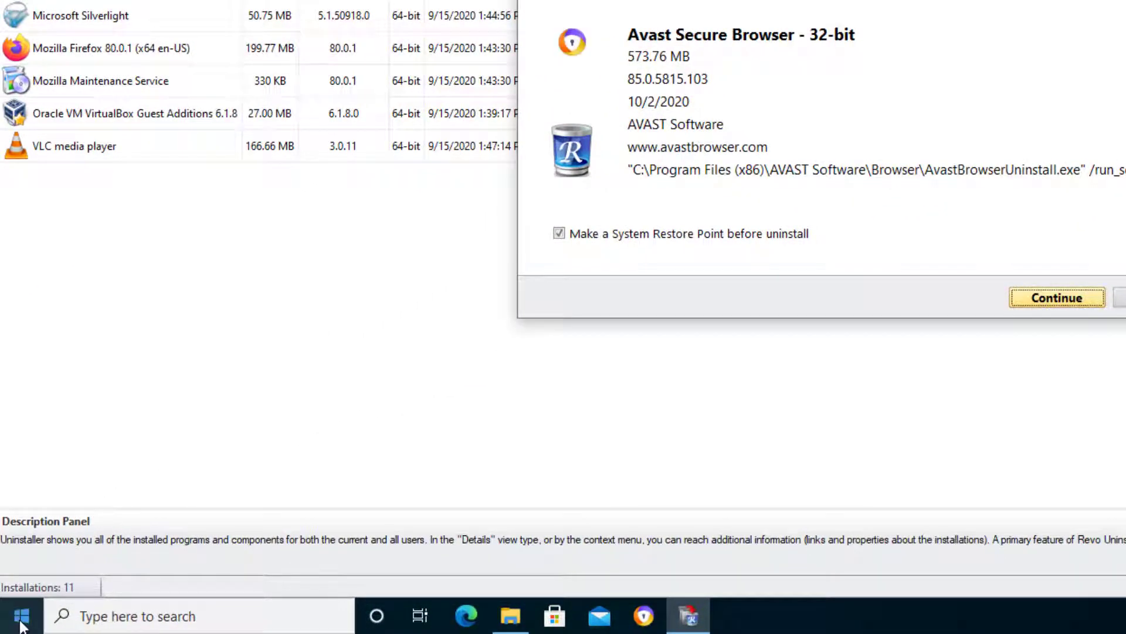
# - Enable system protection on Local Disk (C:) with 8% (9.52 GB) max usage
pyautogui.click(21, 620)
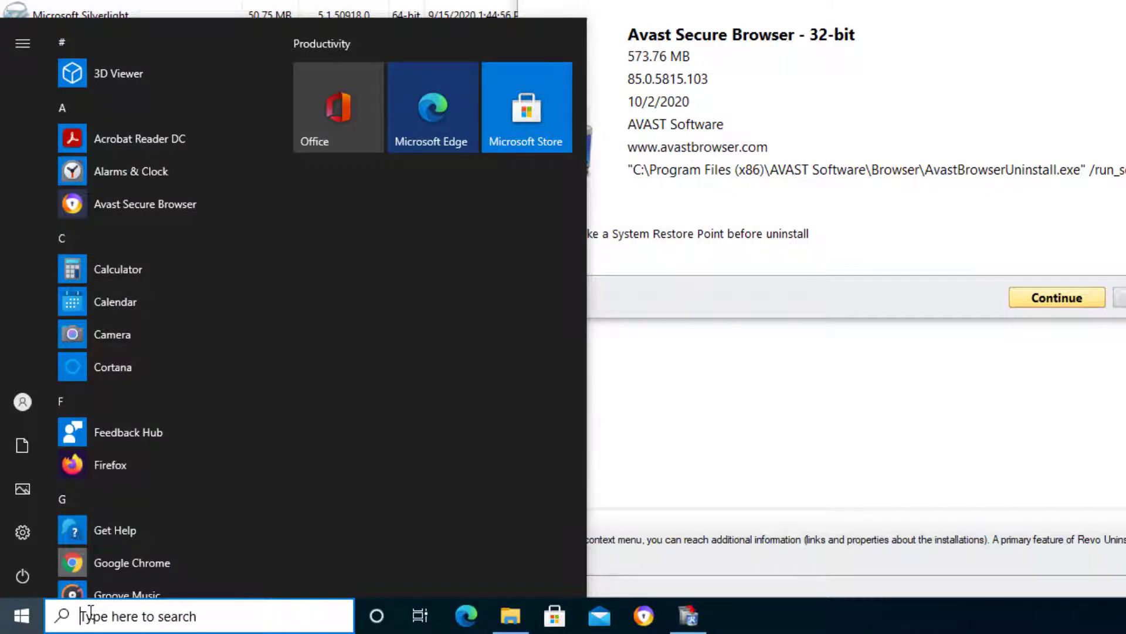
pyautogui.write('syste')
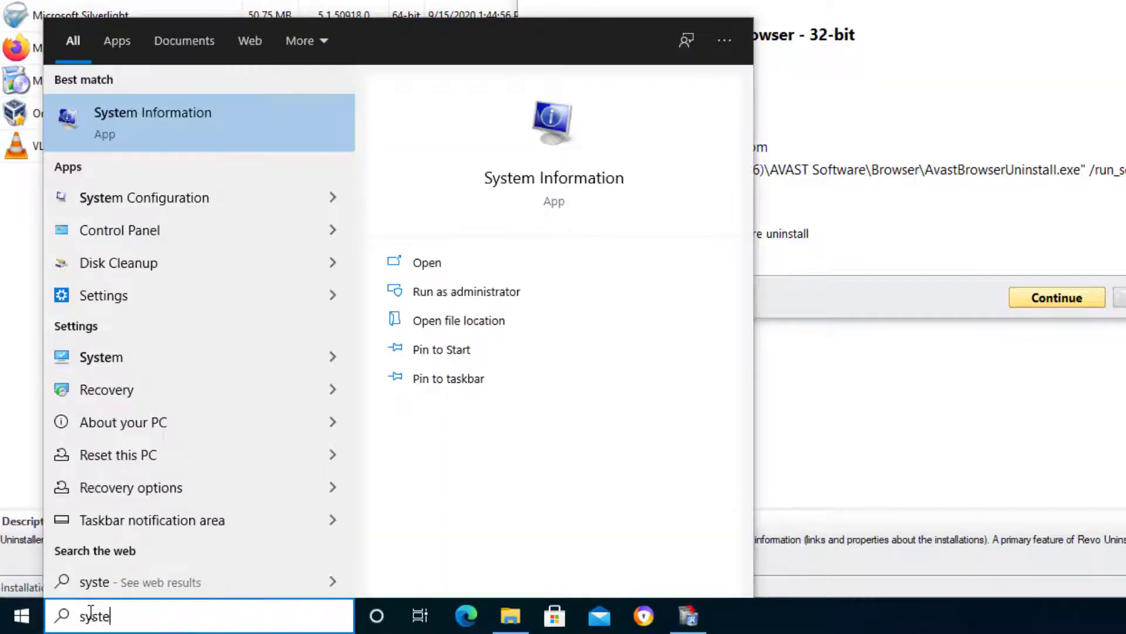
pyautogui.write('m res')
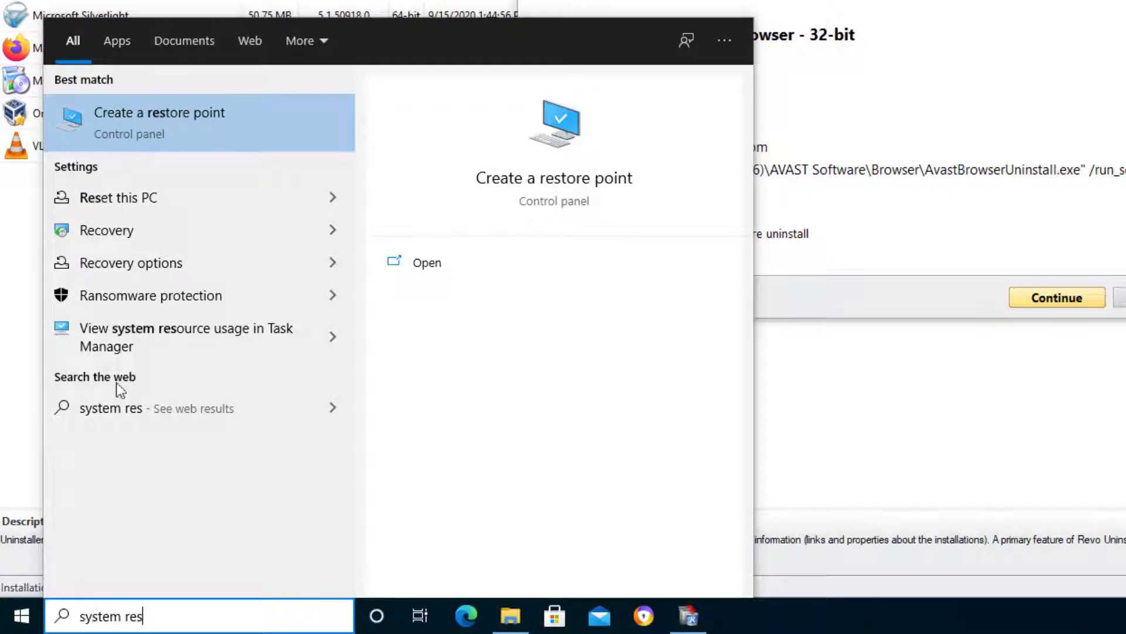
pyautogui.click(177, 116)
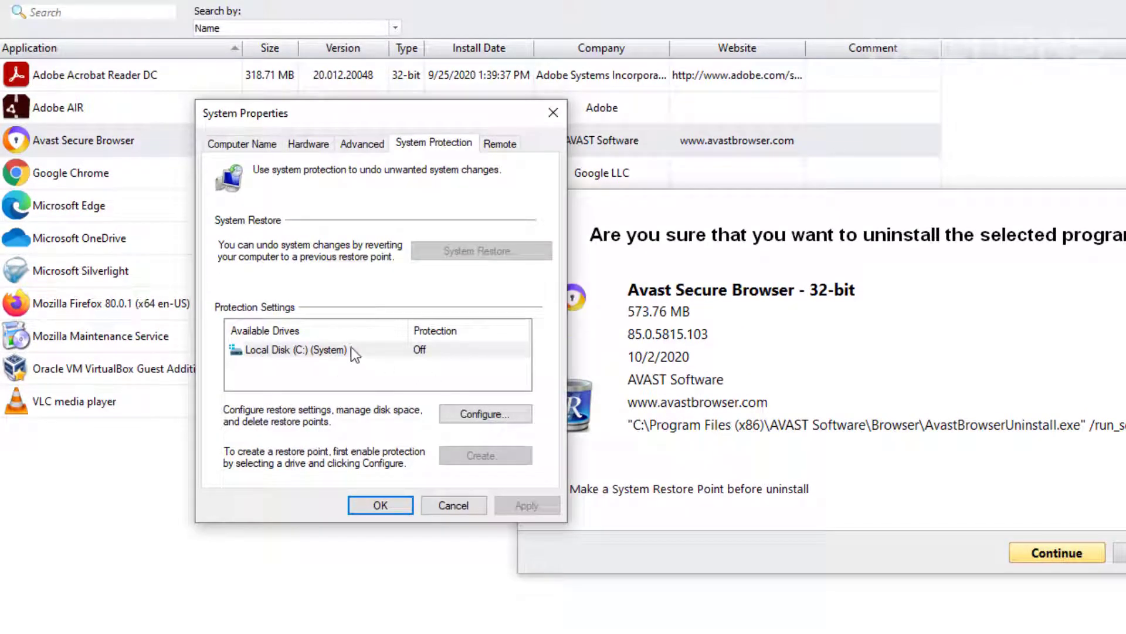
pyautogui.click(351, 349)
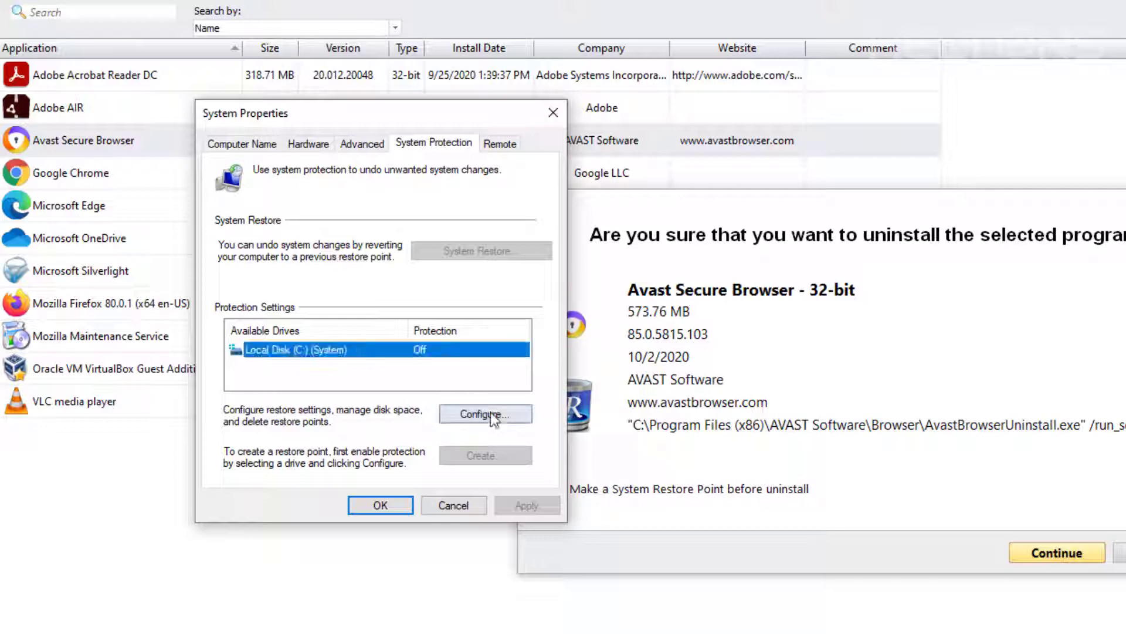
pyautogui.click(489, 413)
pyautogui.click(333, 246)
pyautogui.moveTo(361, 432); pyautogui.dragTo(380, 434)
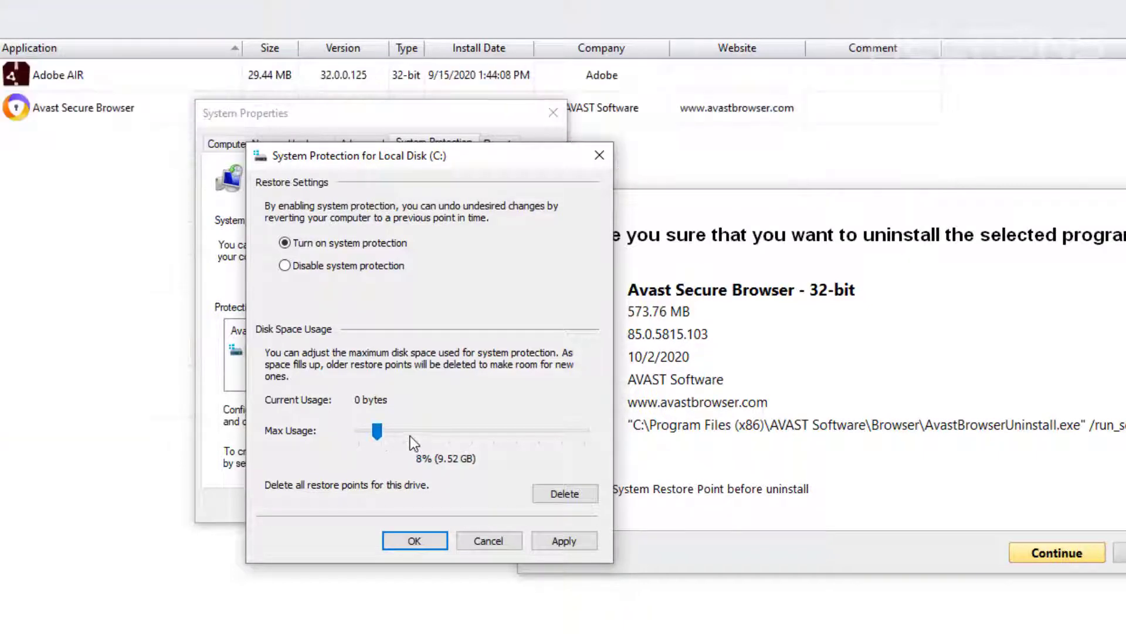
pyautogui.click(564, 543)
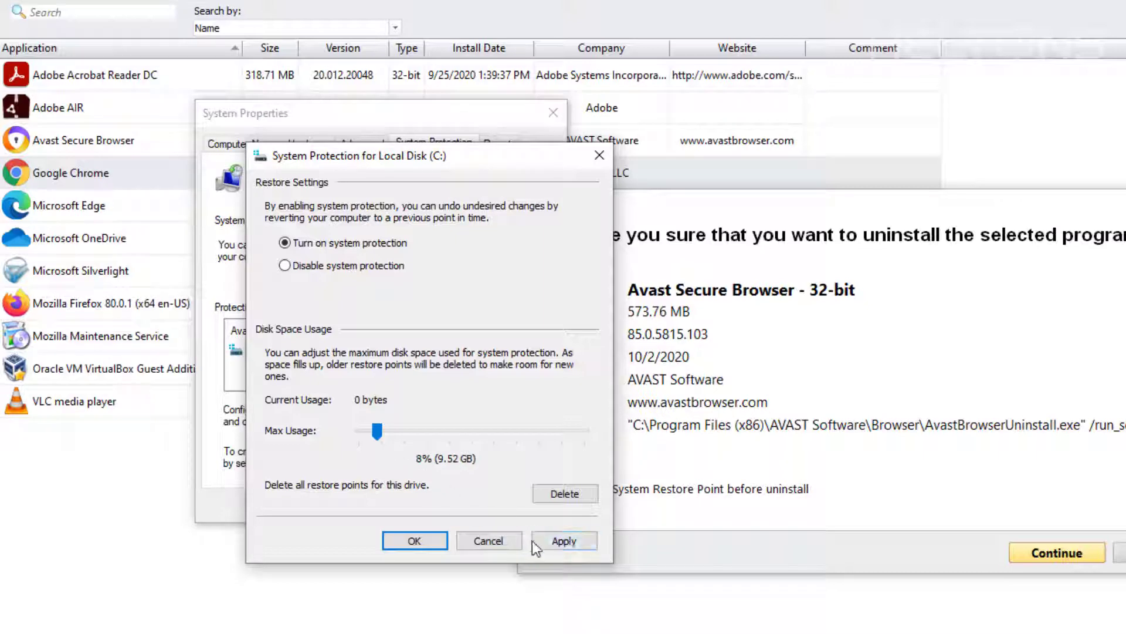
pyautogui.click(414, 540)
pyautogui.click(396, 509)
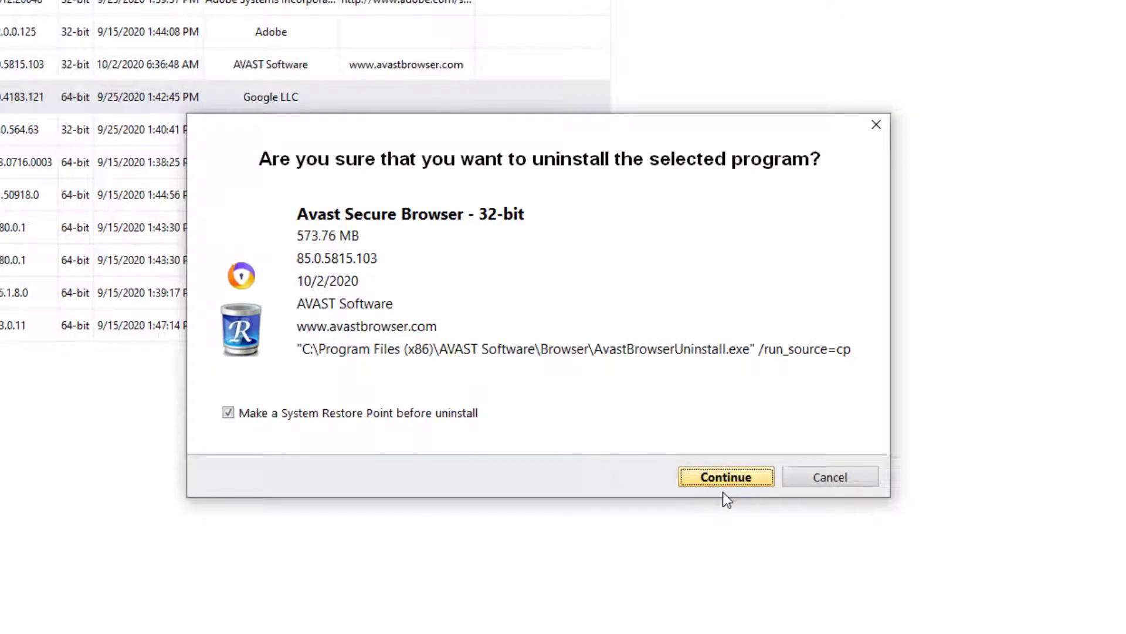
# - Relaunch RevoUPort from its folder with admin rights and select Avast Secure Browser
pyautogui.click(714, 477)
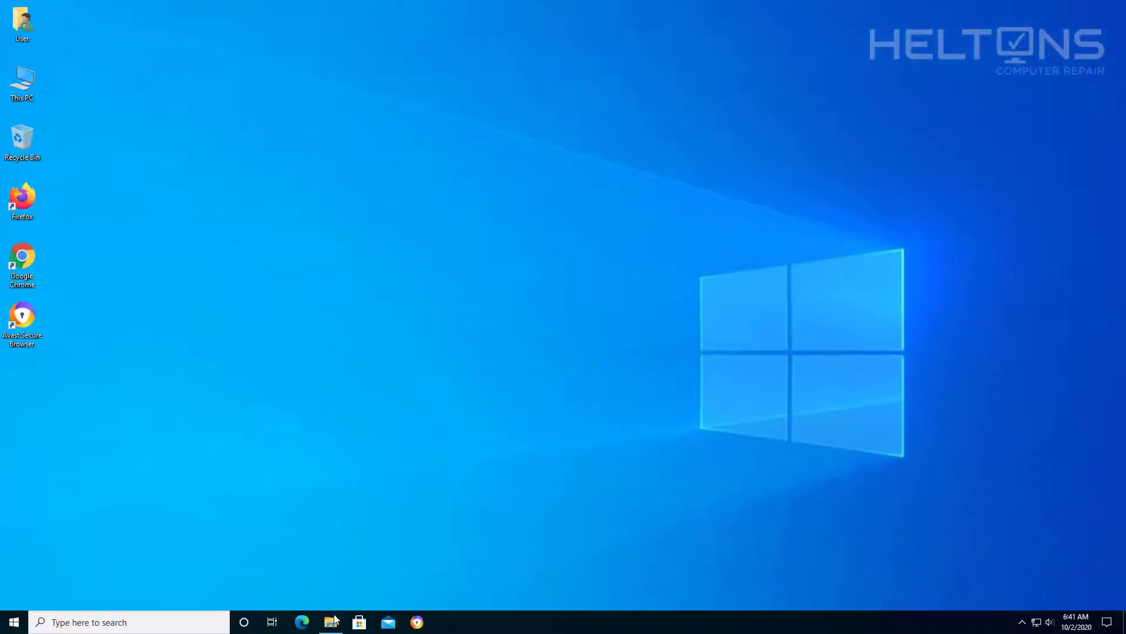
pyautogui.click(332, 622)
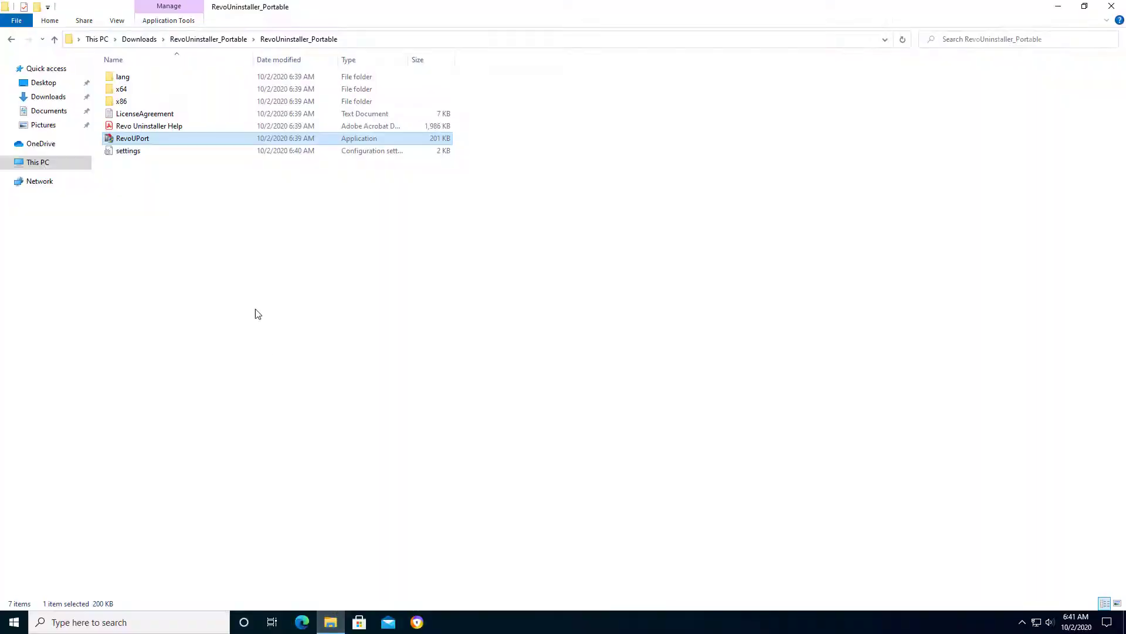
pyautogui.doubleClick(206, 142)
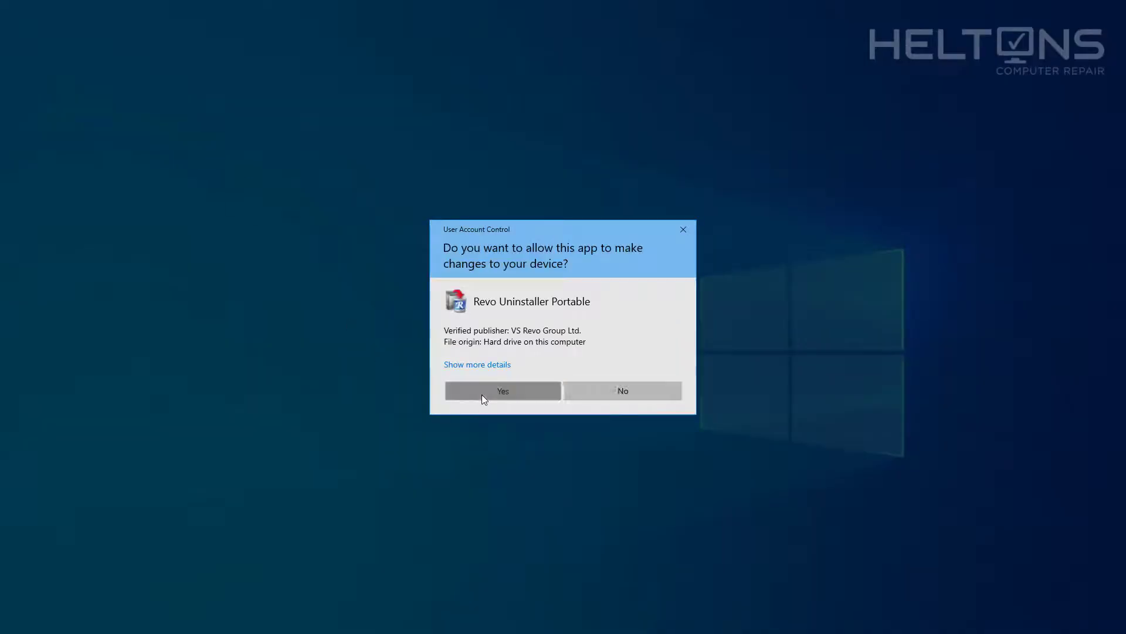
pyautogui.click(483, 395)
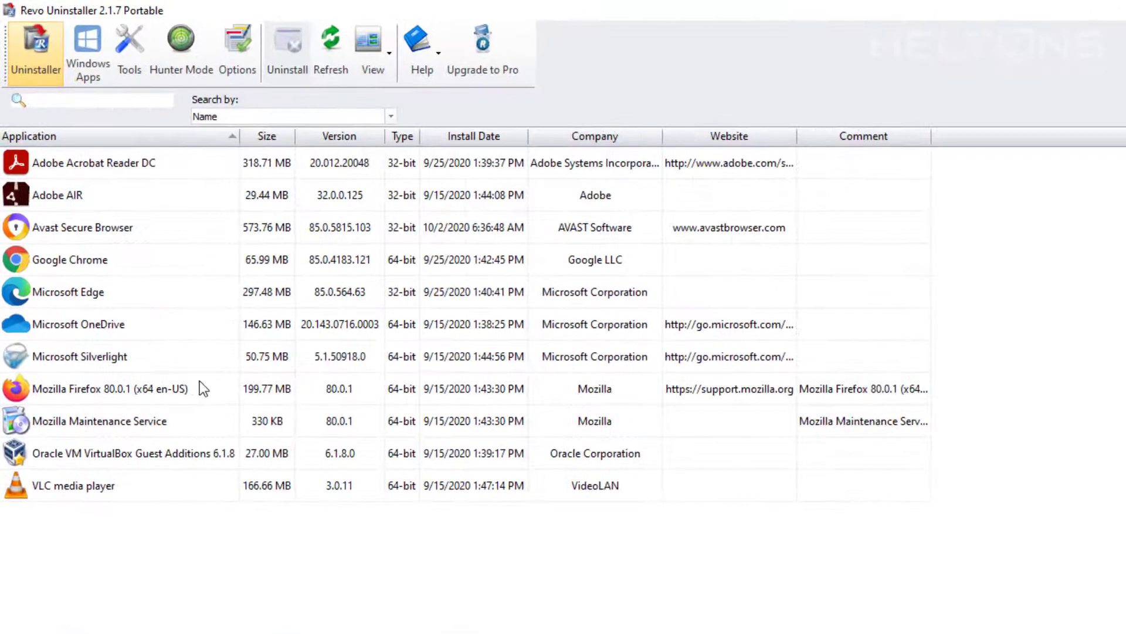
pyautogui.click(229, 223)
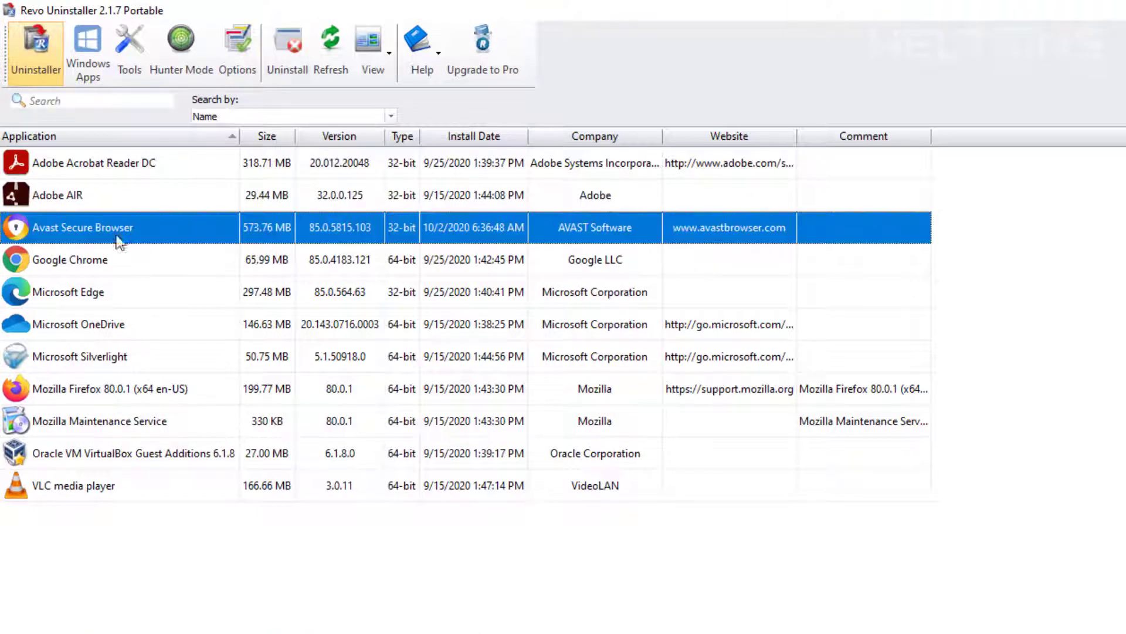
# - Uninstall Avast Secure Browser, making a System Restore Point first
pyautogui.click(297, 57)
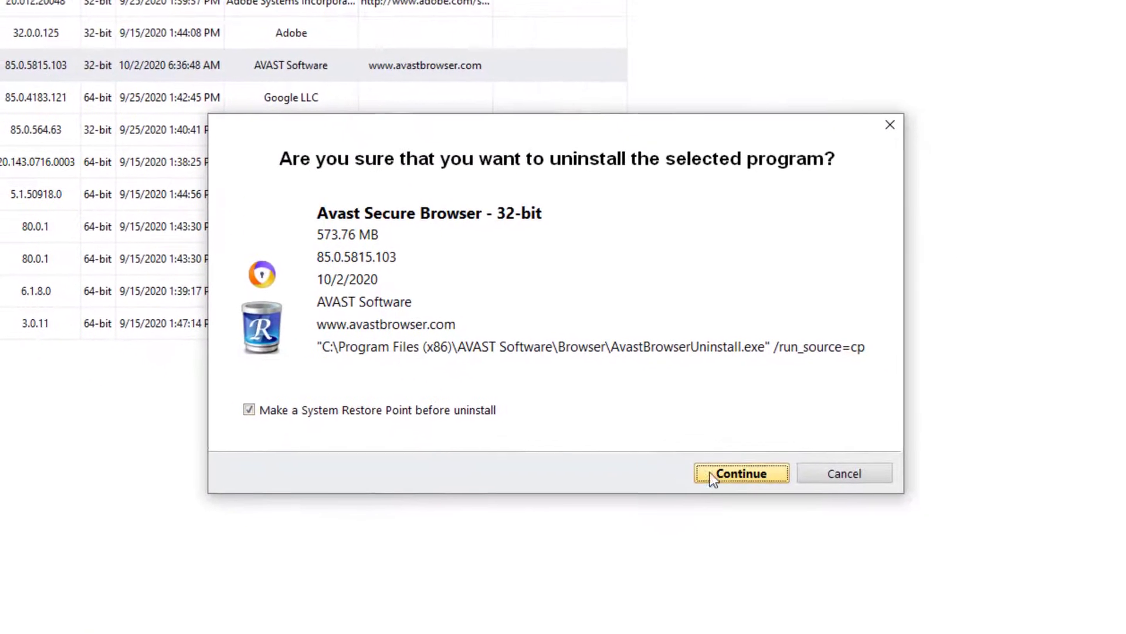
pyautogui.click(713, 475)
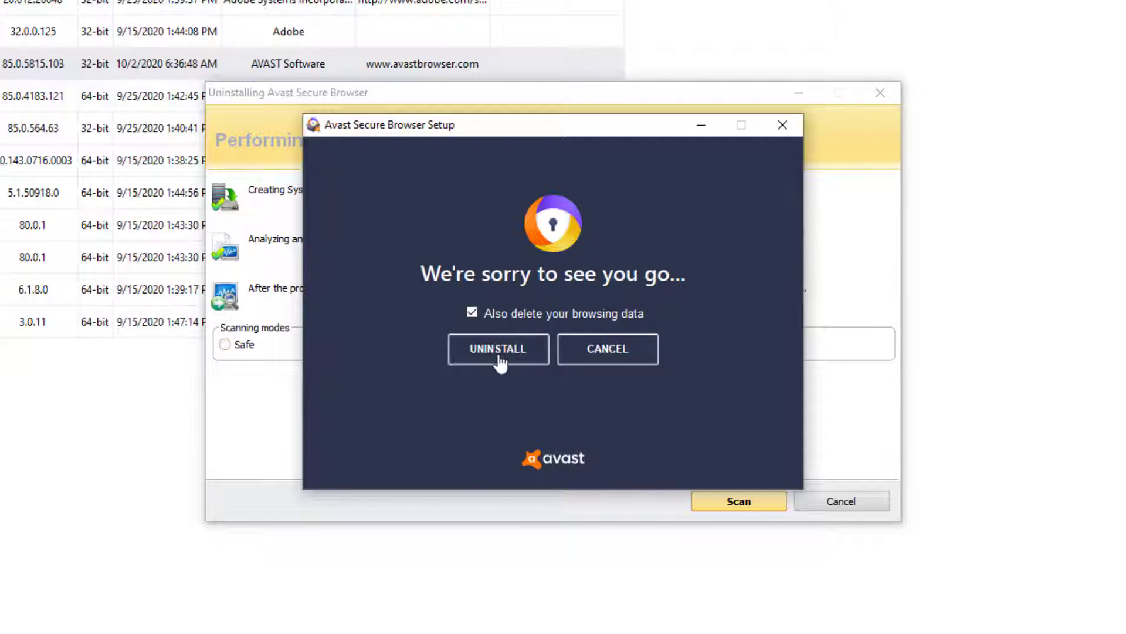
# - Remove the browser with Avast's UNINSTALL, then run an Advanced leftover scan
pyautogui.click(498, 352)
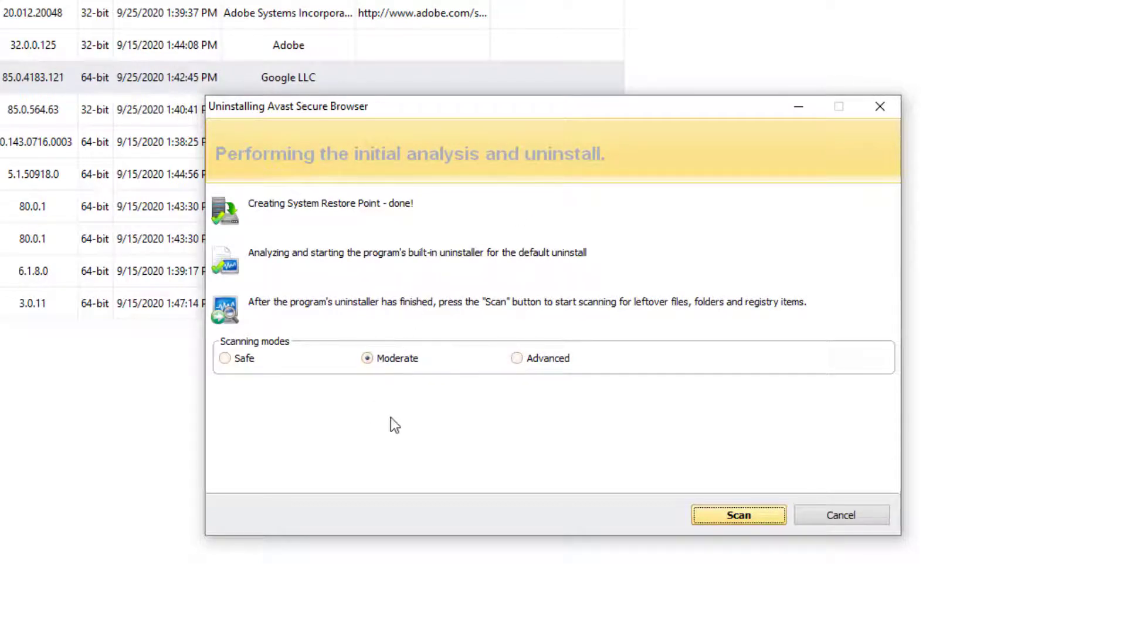
pyautogui.moveTo(250, 363)
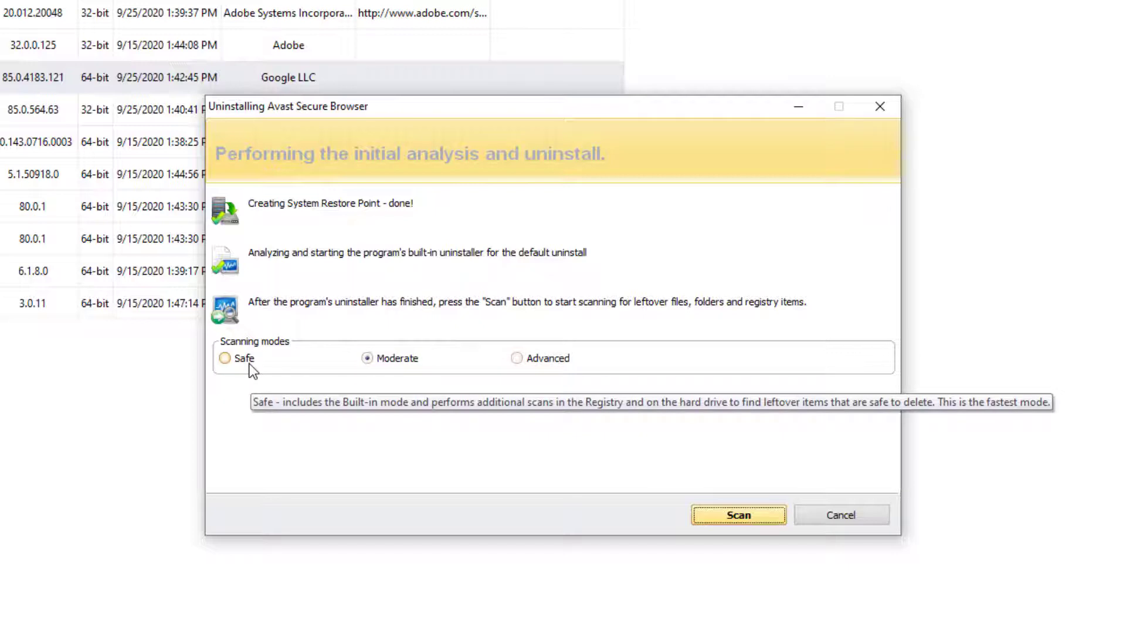
pyautogui.moveTo(376, 359)
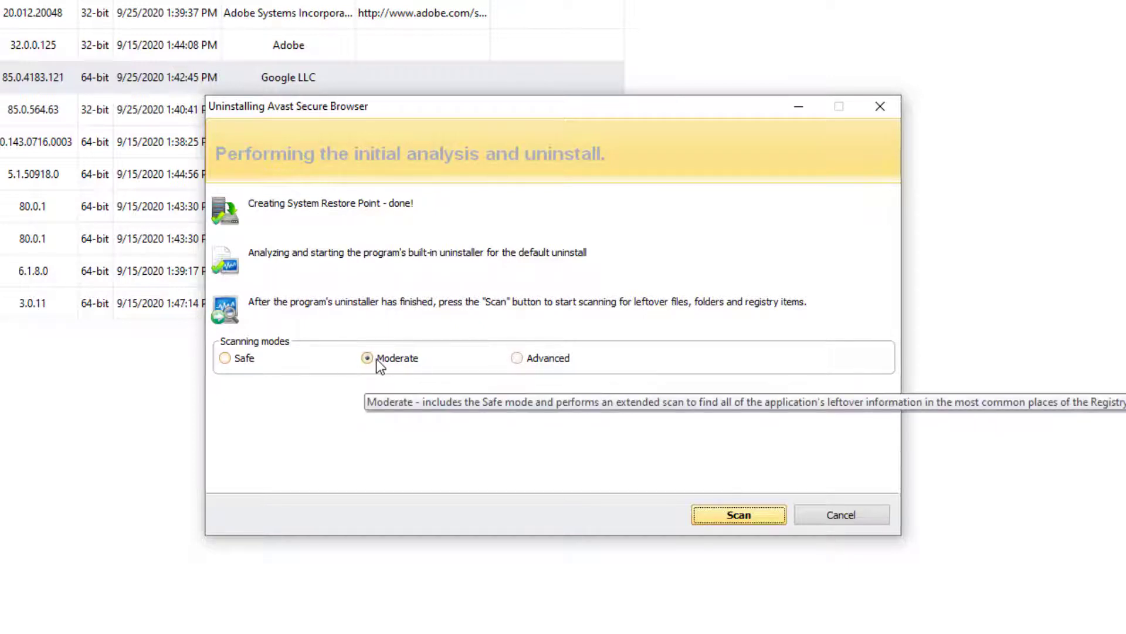
pyautogui.click(533, 361)
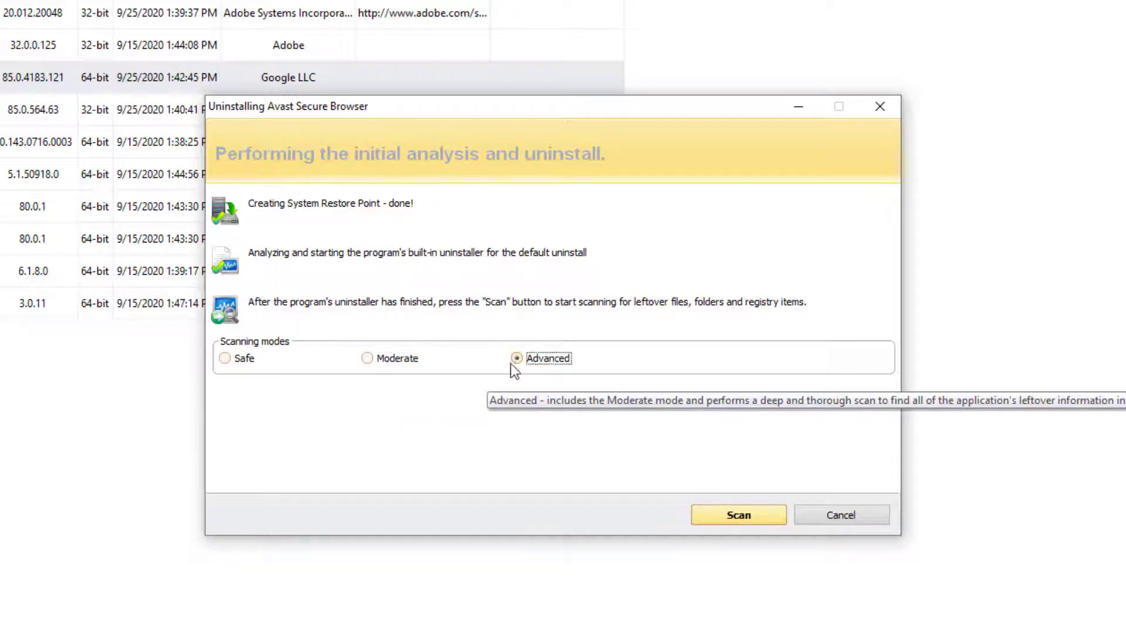
pyautogui.click(384, 365)
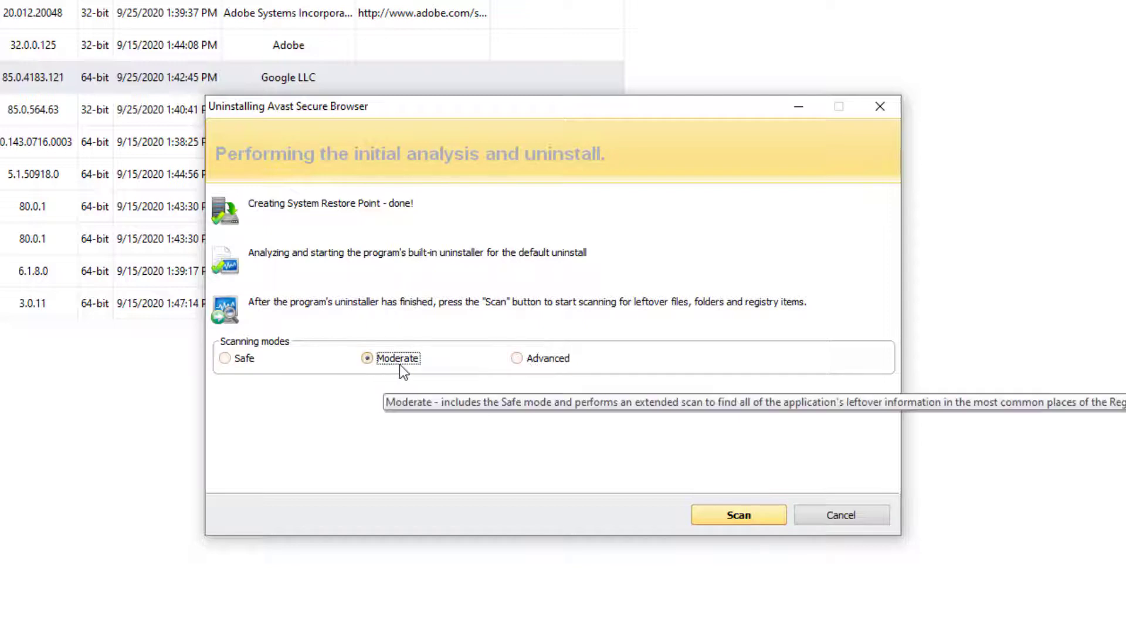
pyautogui.click(522, 364)
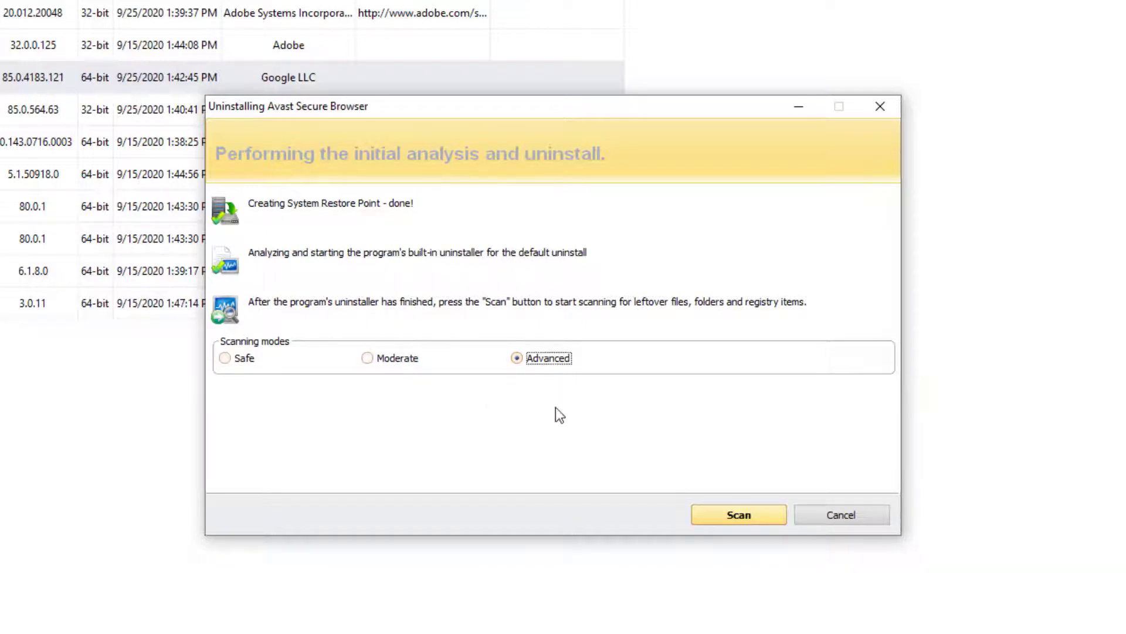
pyautogui.click(717, 513)
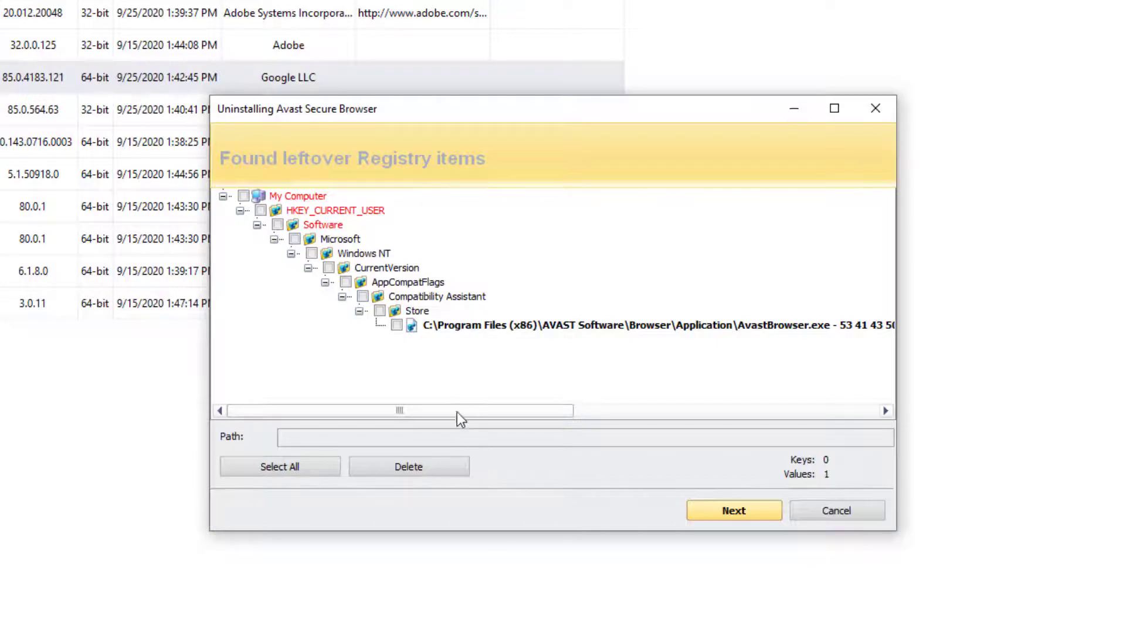
# - Select all leftover Avast registry entries, decline skipping them, and delete them
pyautogui.moveTo(454, 409); pyautogui.dragTo(296, 418)
pyautogui.click(294, 466)
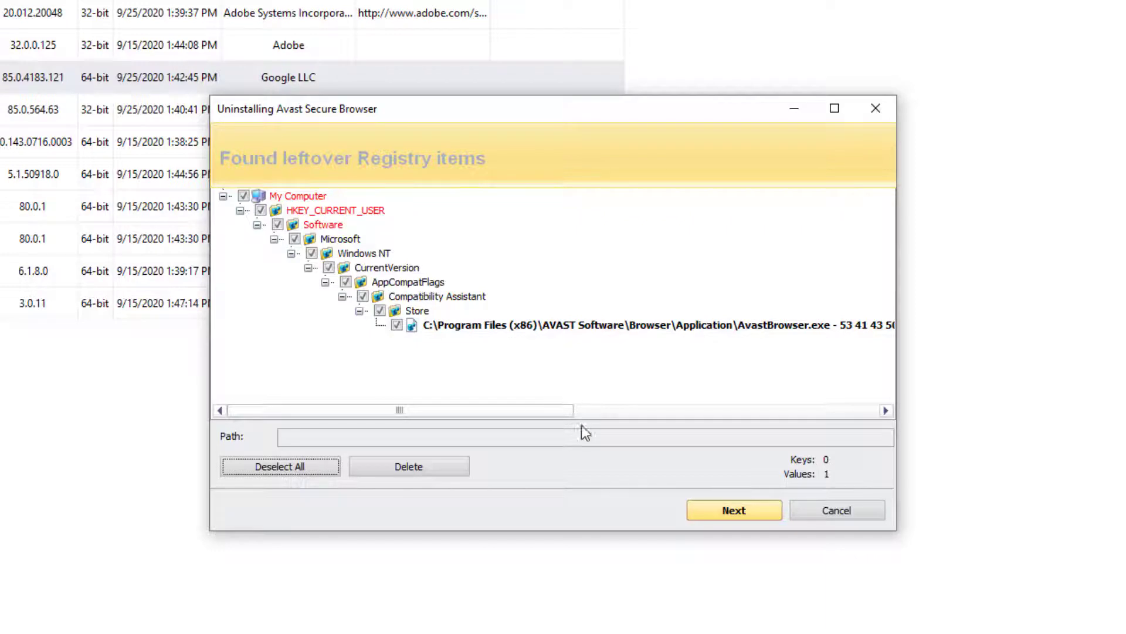
pyautogui.click(730, 512)
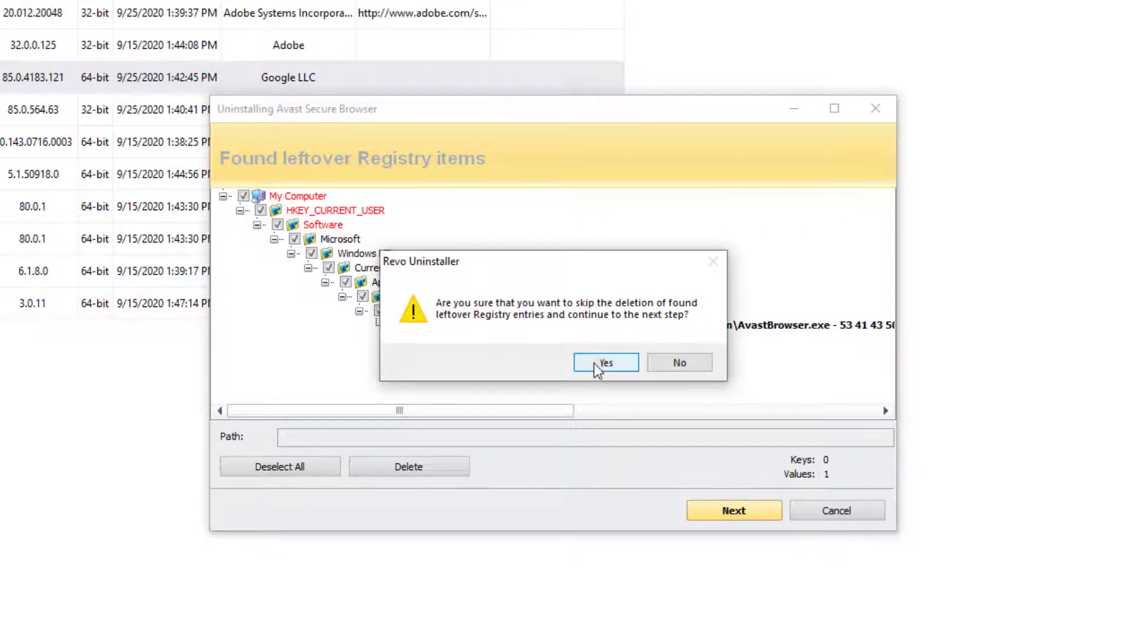
pyautogui.click(686, 367)
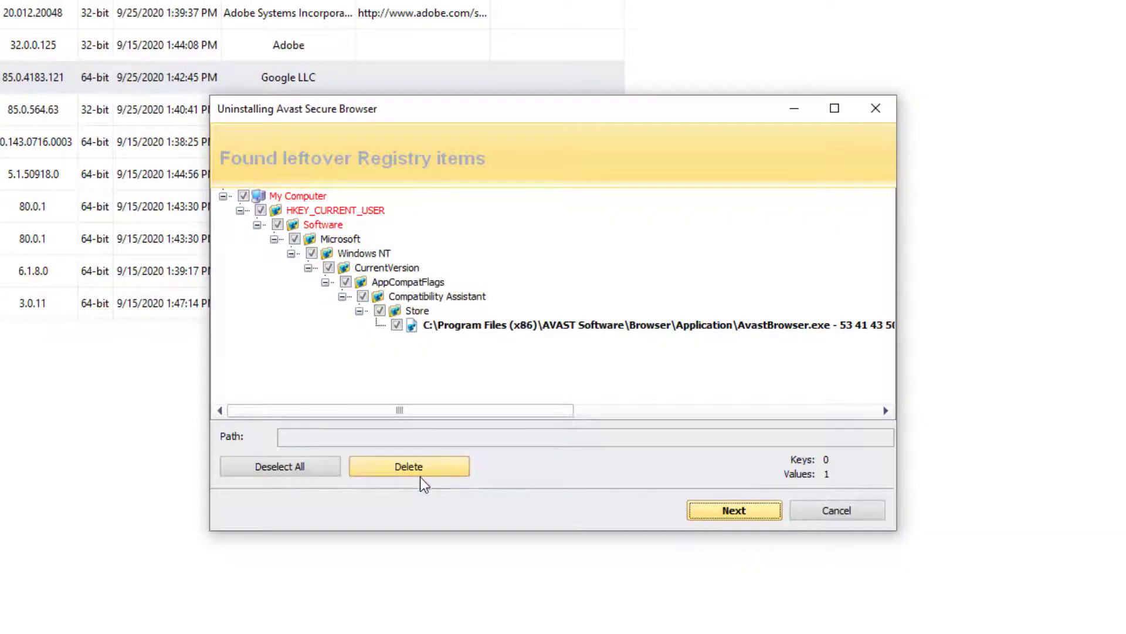
pyautogui.click(388, 470)
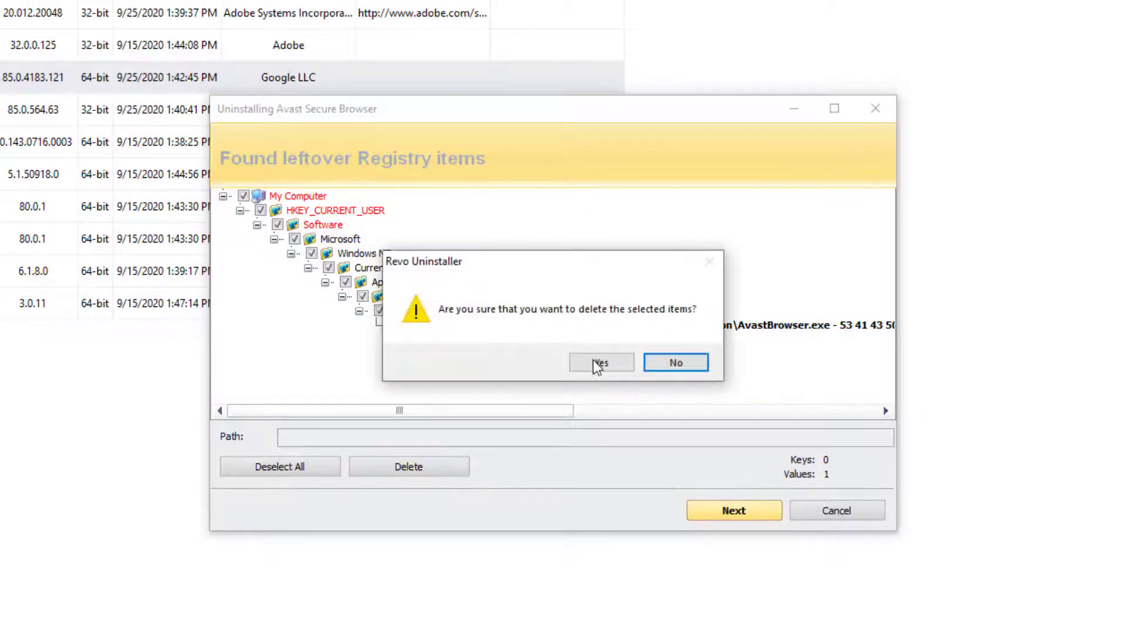
# - Confirm the registry deletion, then select and delete the single leftover Avast file
pyautogui.click(596, 362)
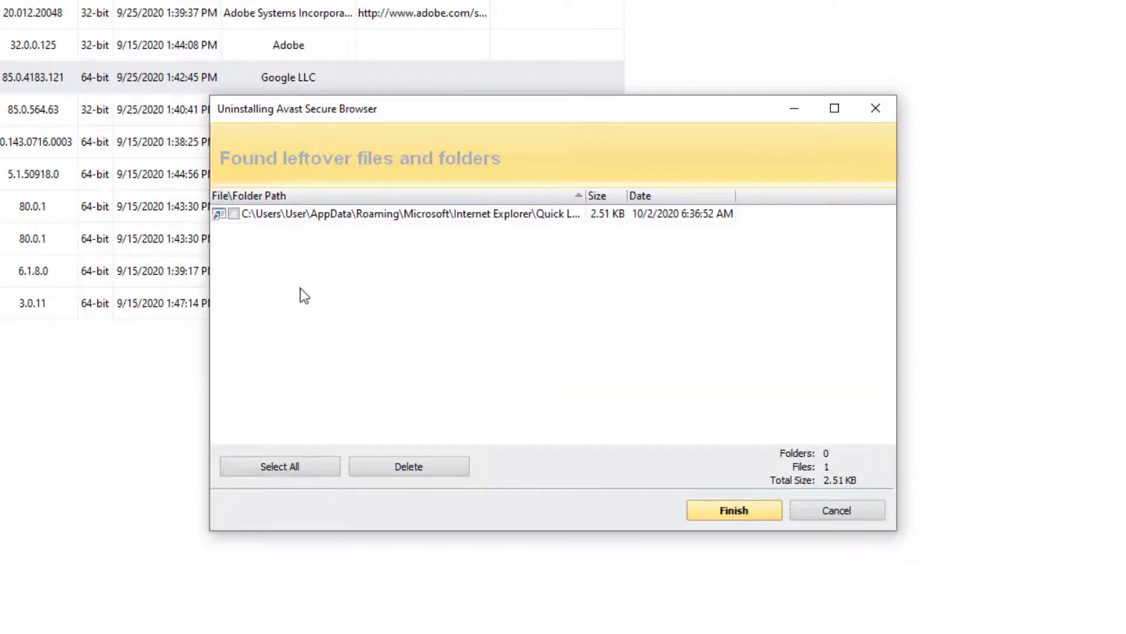
pyautogui.click(233, 214)
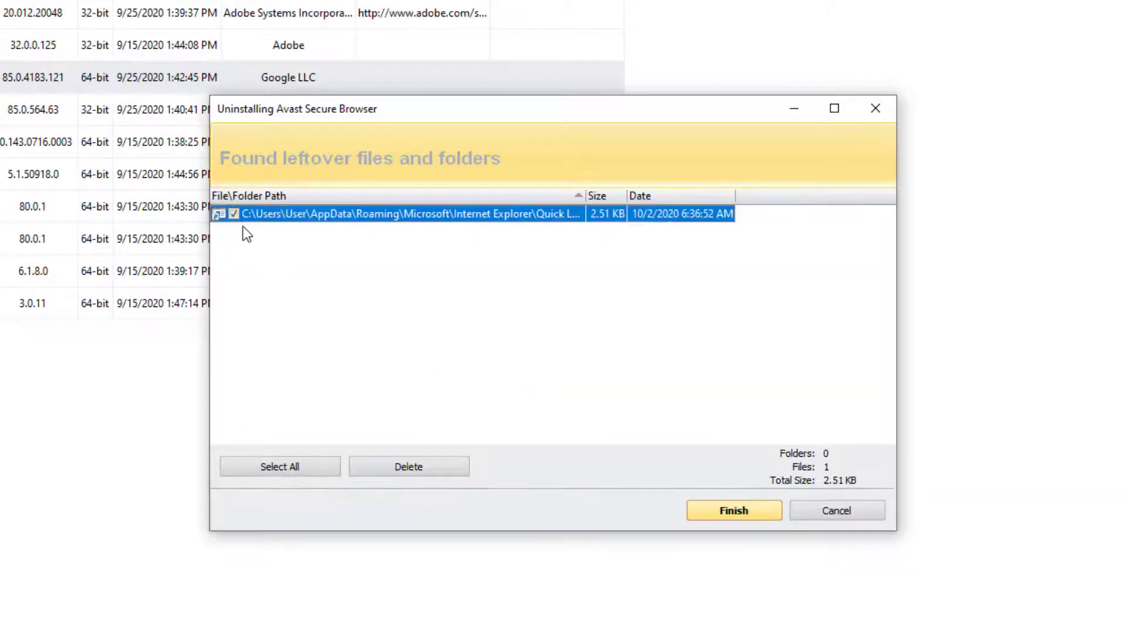
pyautogui.click(411, 466)
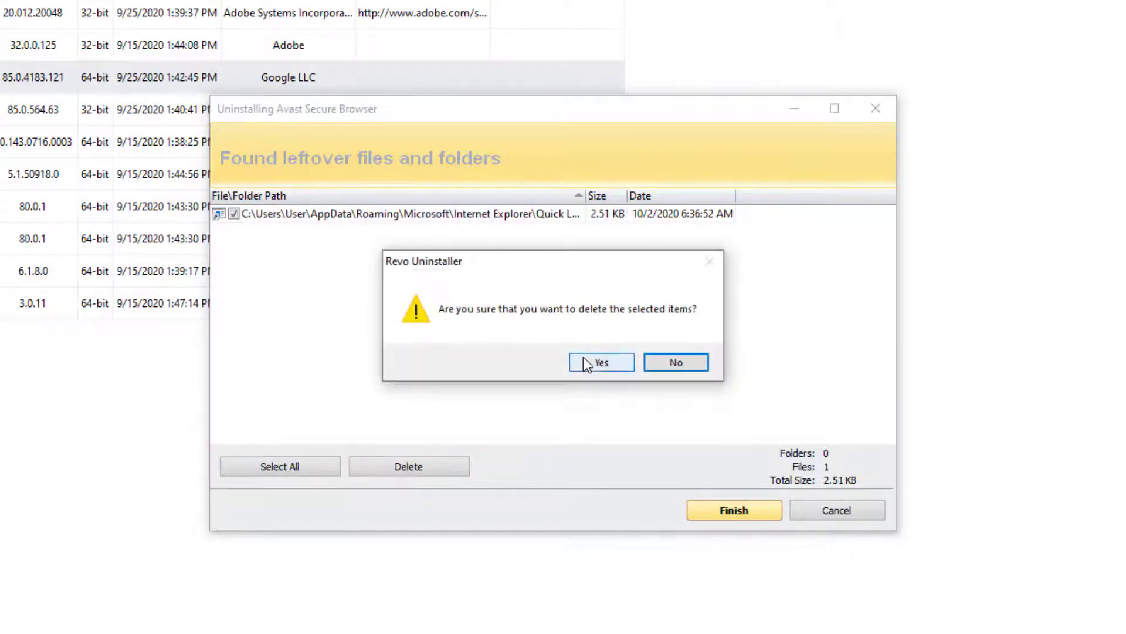
pyautogui.click(667, 364)
pyautogui.click(301, 466)
pyautogui.click(401, 467)
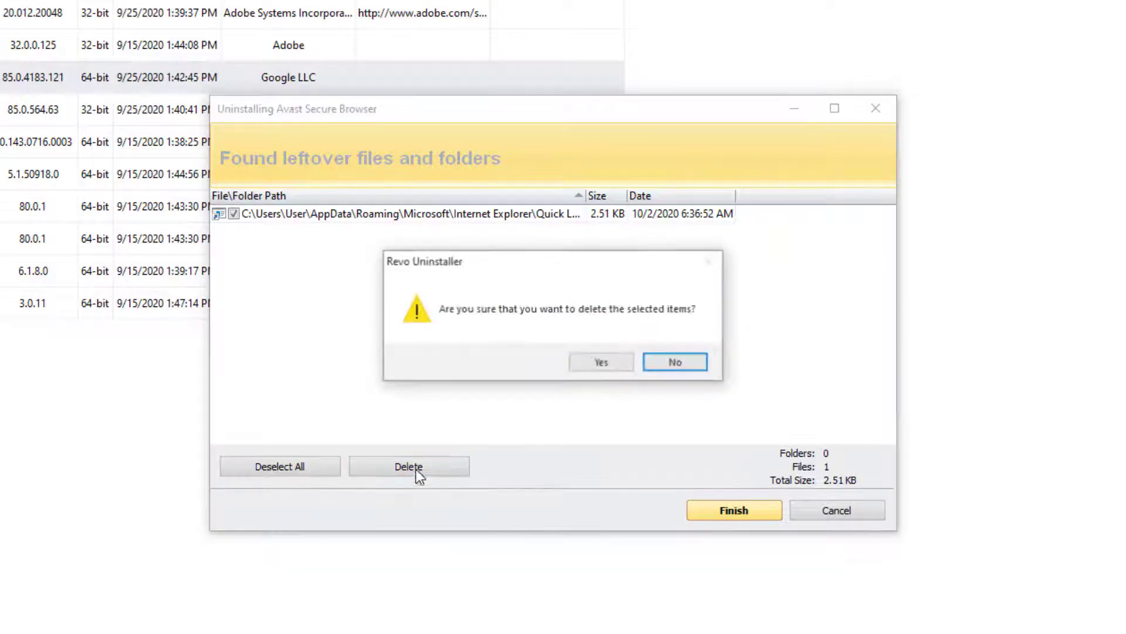
pyautogui.click(593, 365)
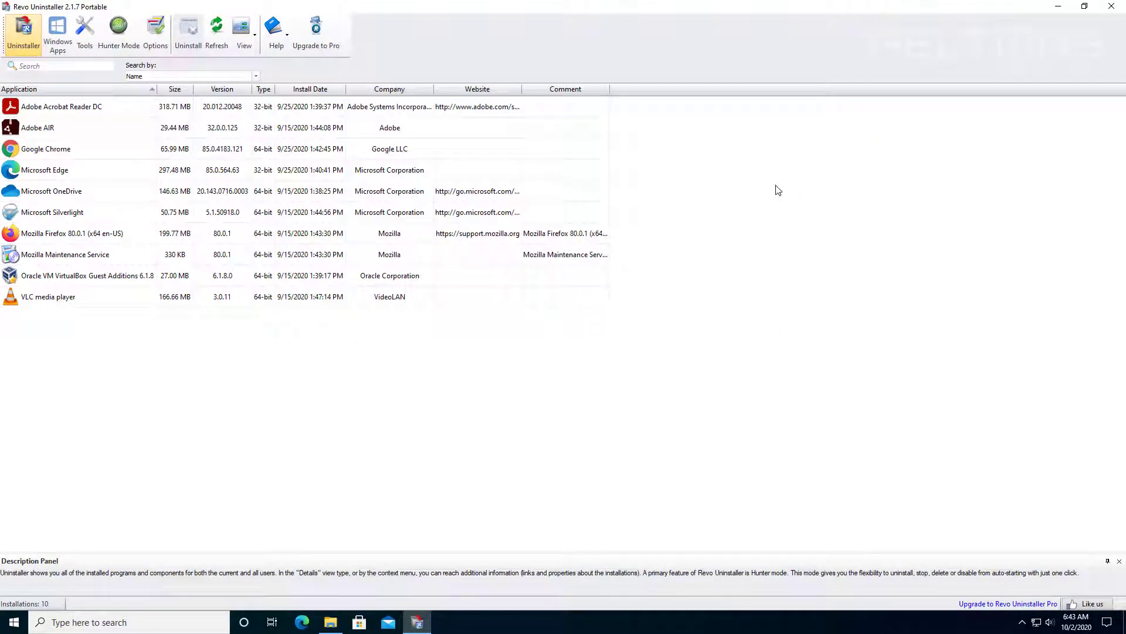
# - Close Revo Uninstaller and the remaining windows, then open the desktop Recycle Bin
pyautogui.click(1108, 7)
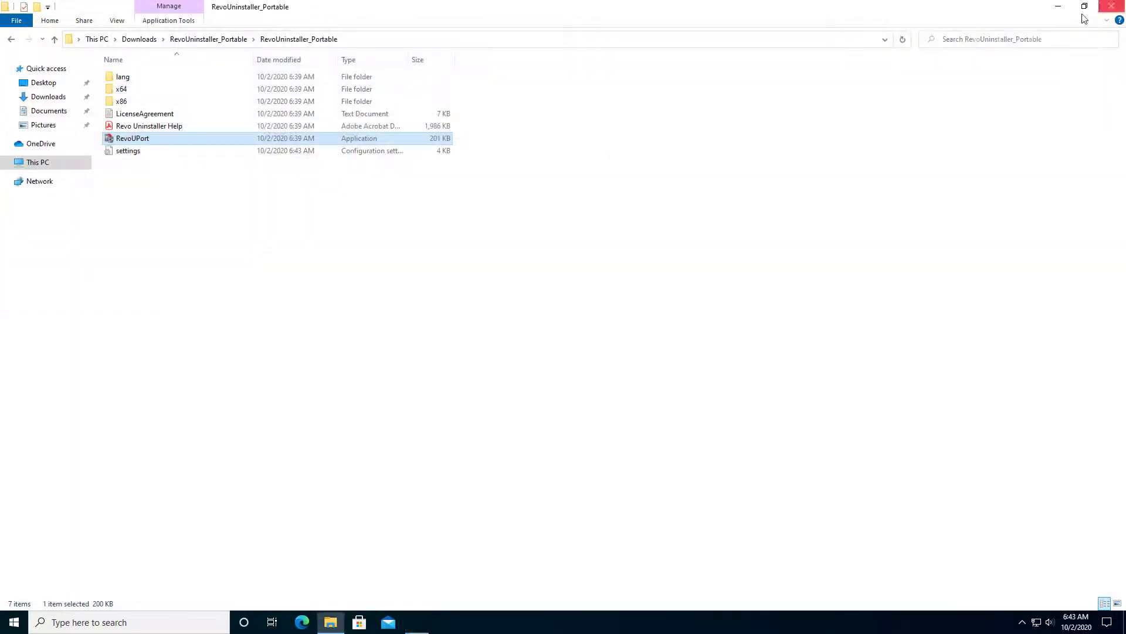
pyautogui.click(1112, 6)
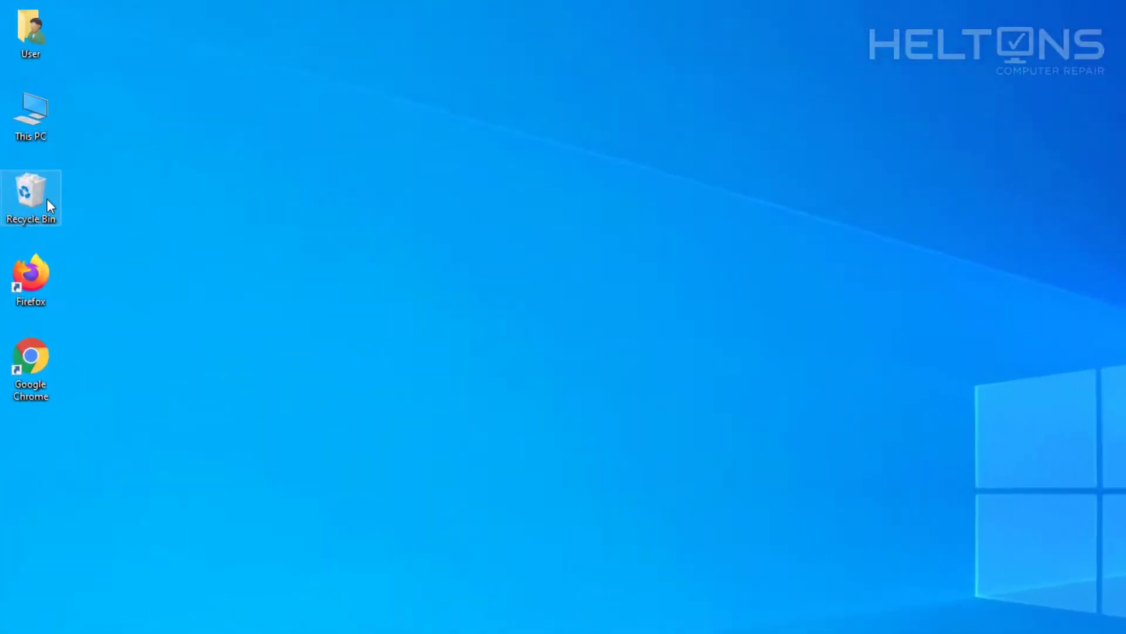
pyautogui.doubleClick(47, 200)
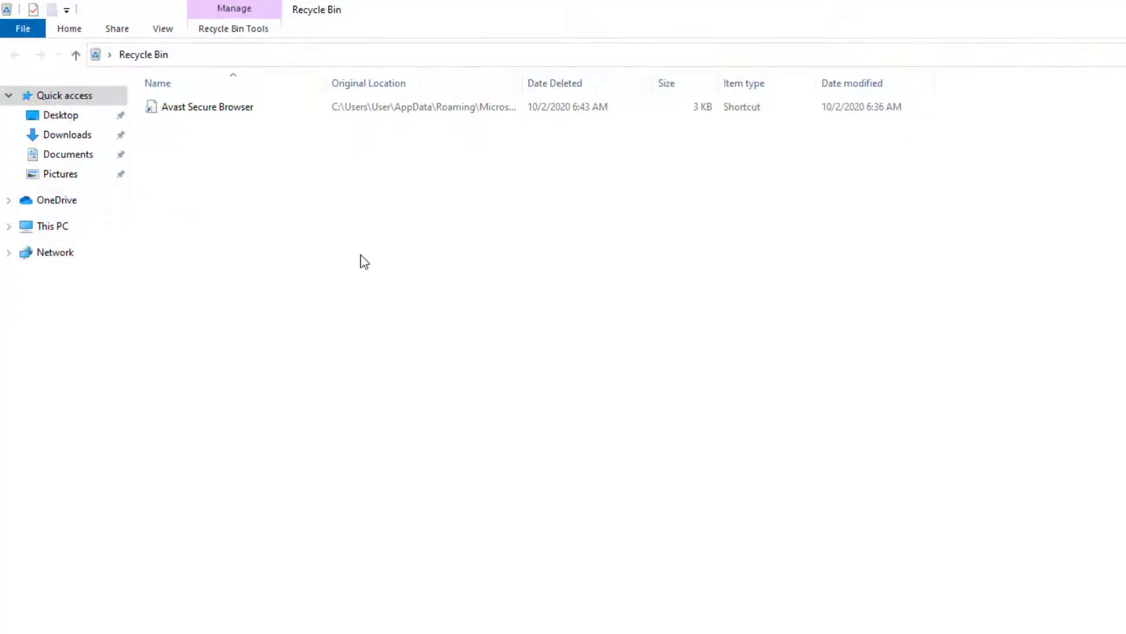
# - Empty the Recycle Bin, permanently deleting the Avast Secure Browser shortcut, and close it
pyautogui.moveTo(386, 261); pyautogui.dragTo(184, 106)
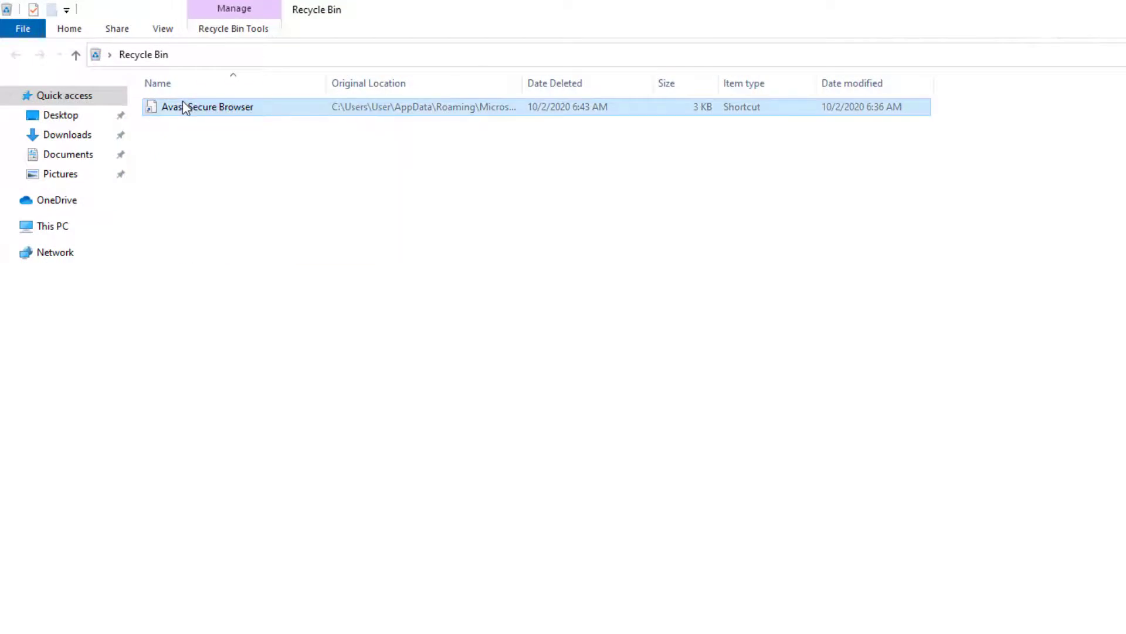
pyautogui.click(220, 29)
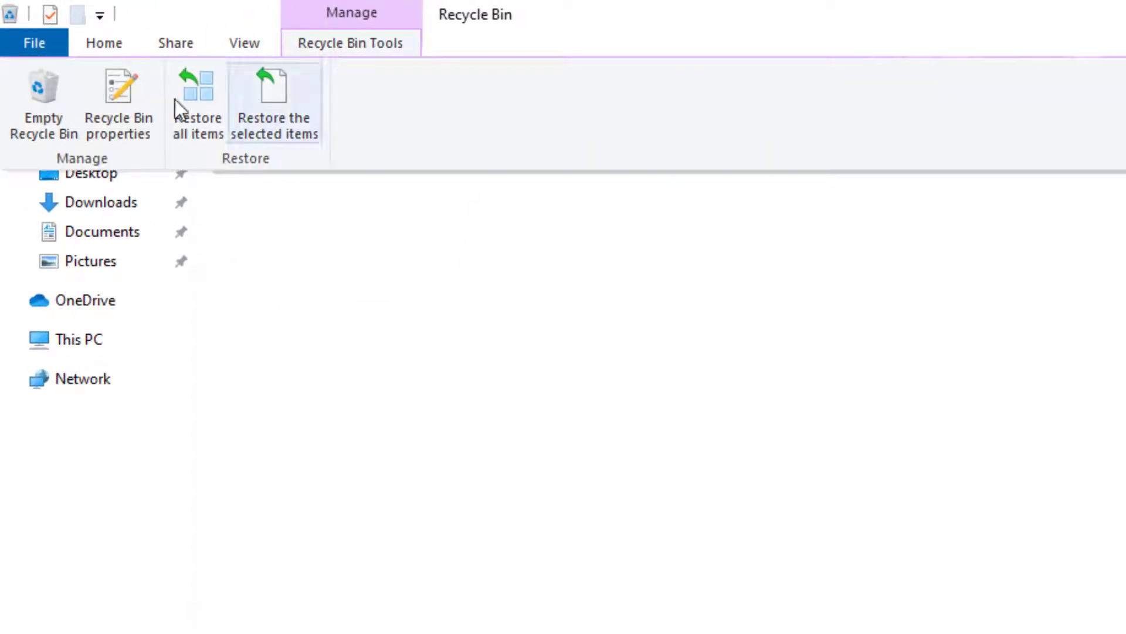
pyautogui.click(3, 117)
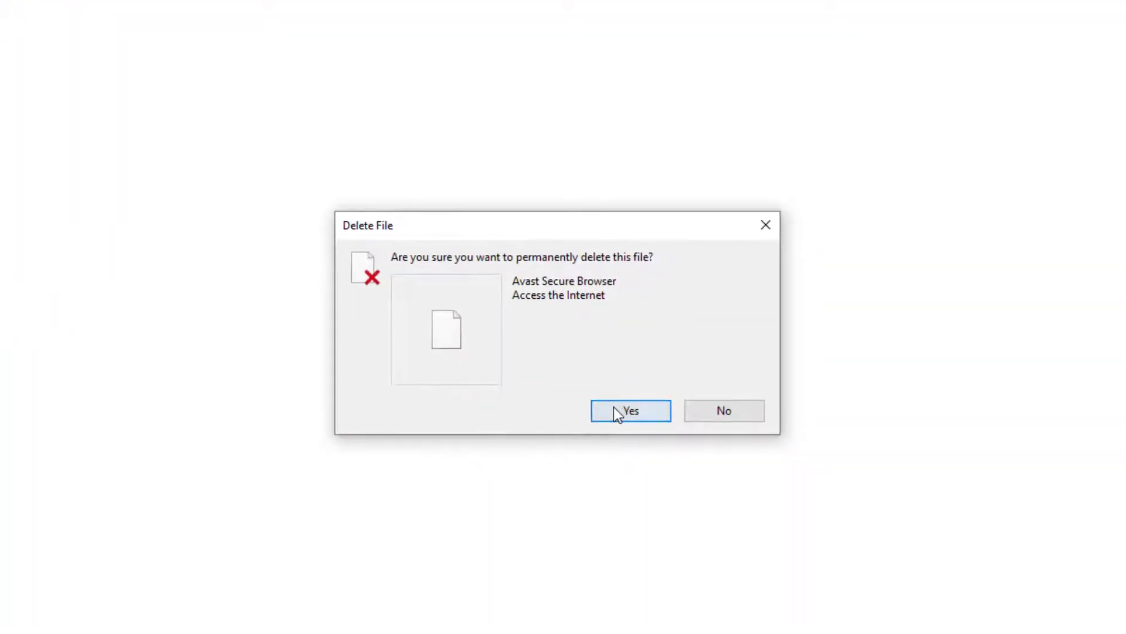
pyautogui.click(628, 410)
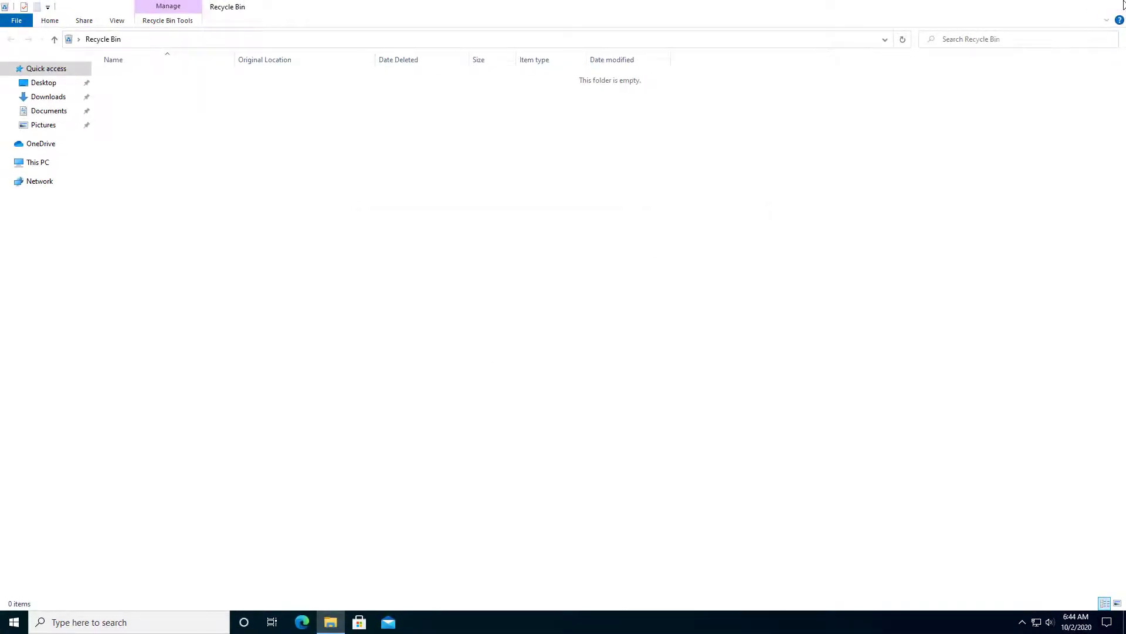
pyautogui.click(1121, 6)
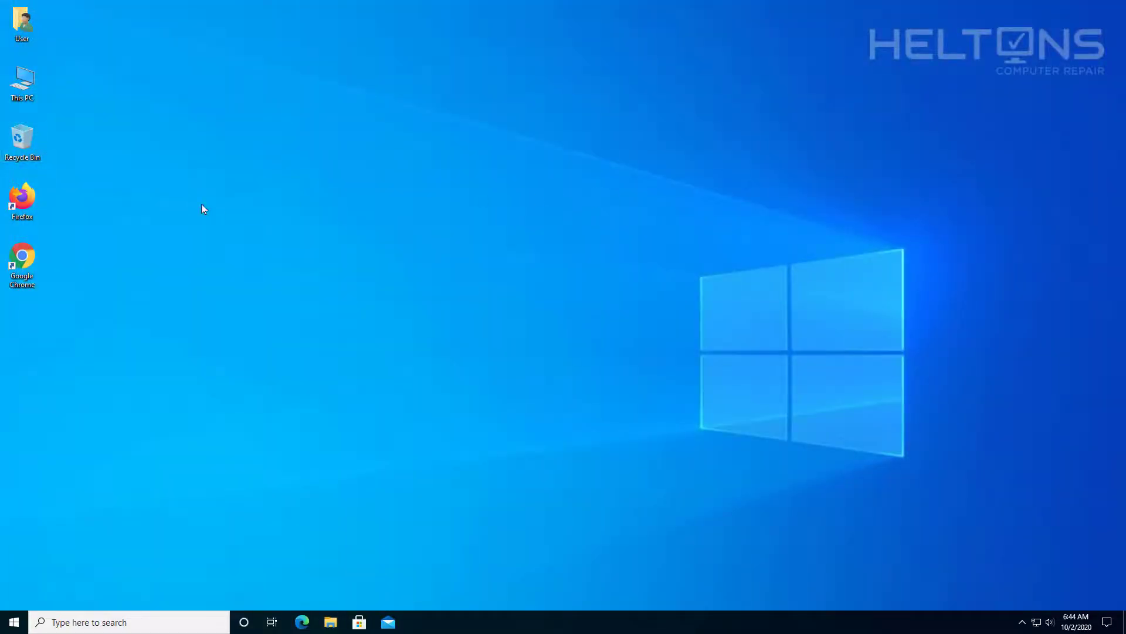
# - Check C:\Program Files (x86) and C:\Program Files for any Avast folder
pyautogui.doubleClick(29, 82)
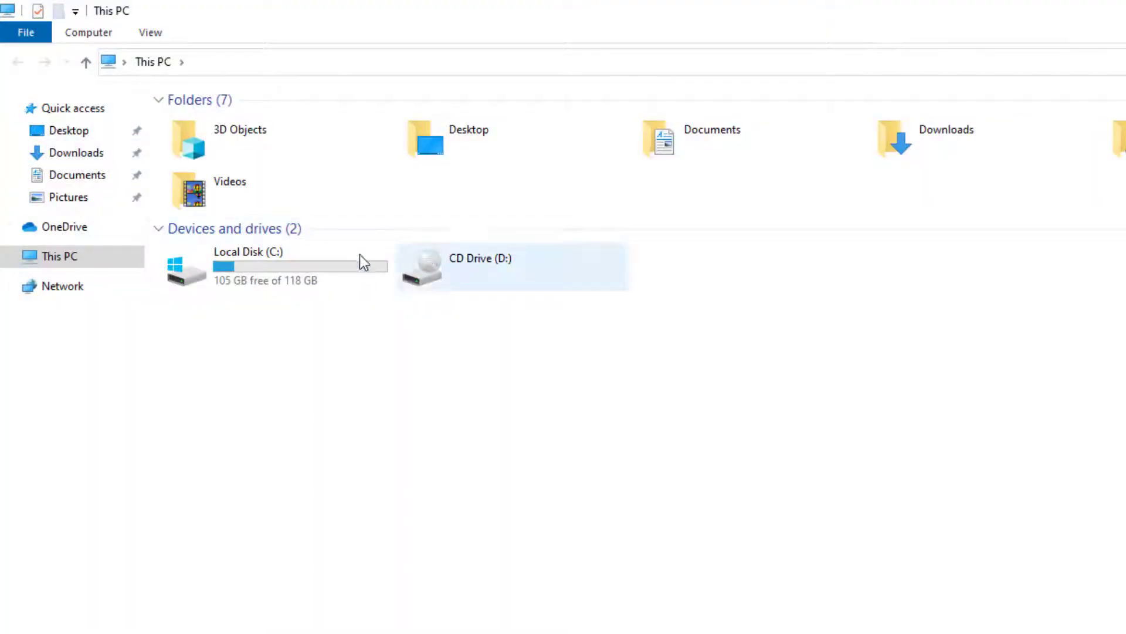
pyautogui.click(333, 258)
pyautogui.doubleClick(332, 258)
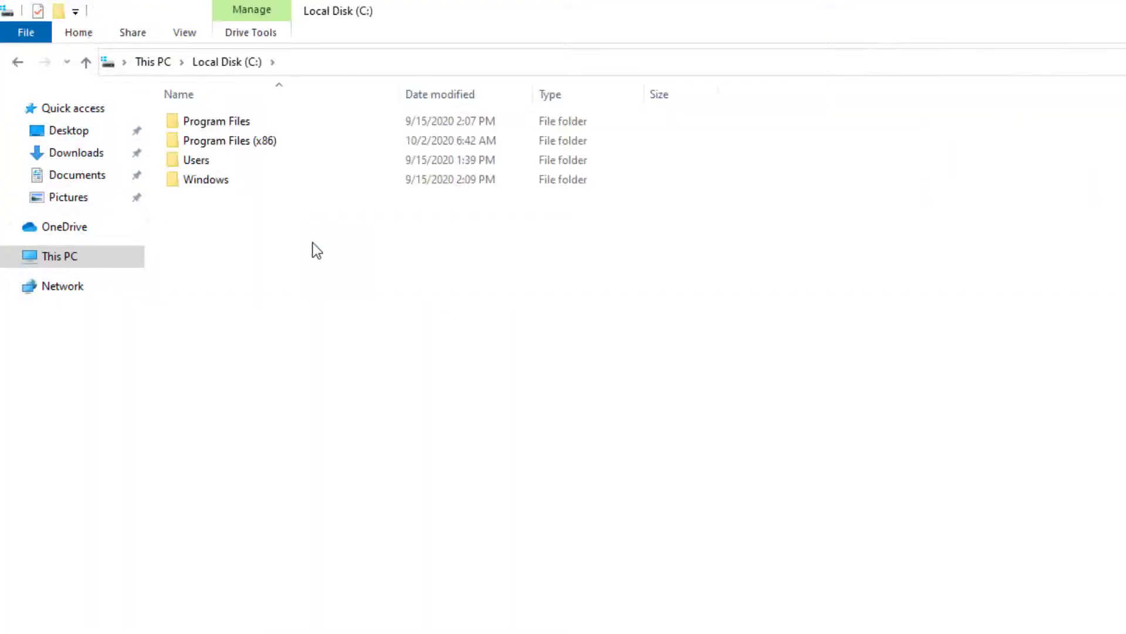
pyautogui.click(252, 143)
pyautogui.doubleClick(251, 142)
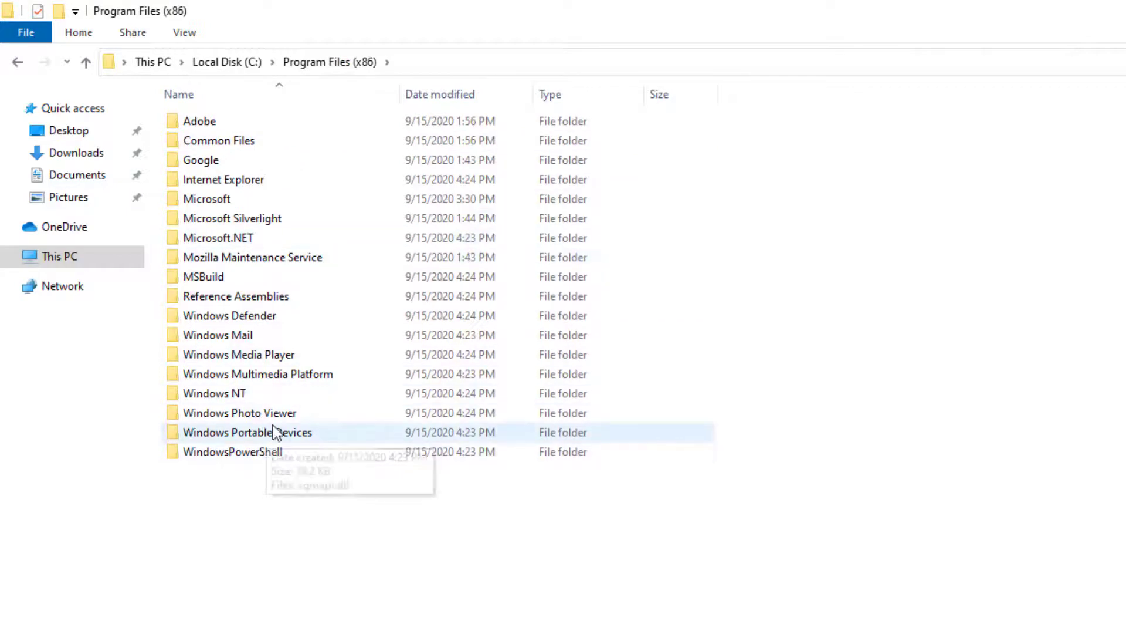
pyautogui.click(247, 61)
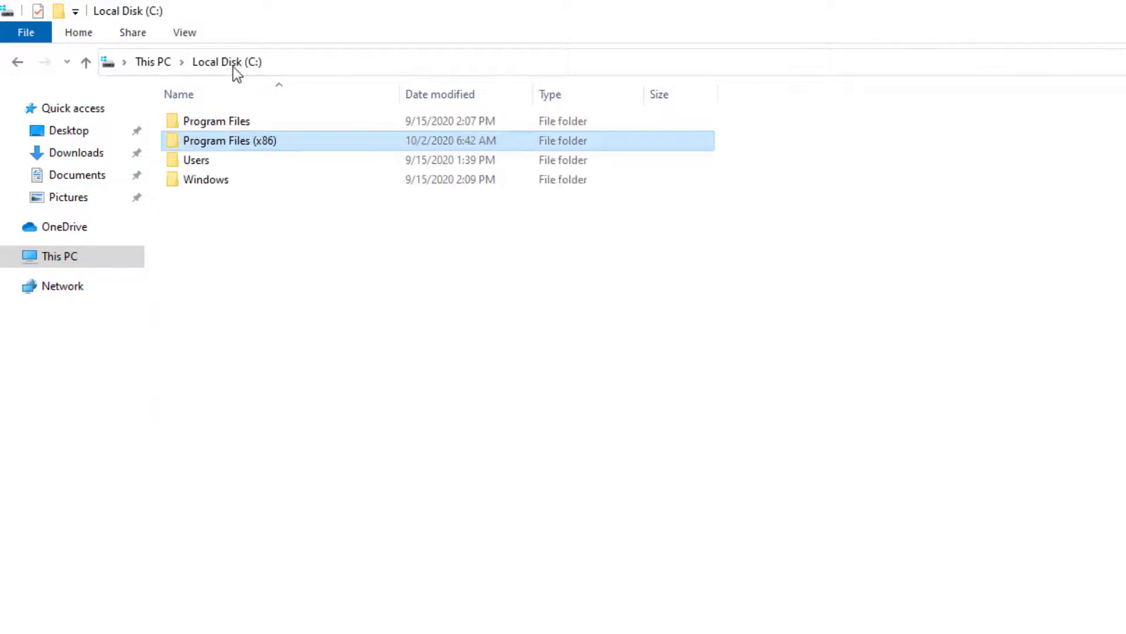
pyautogui.click(193, 121)
pyautogui.doubleClick(194, 122)
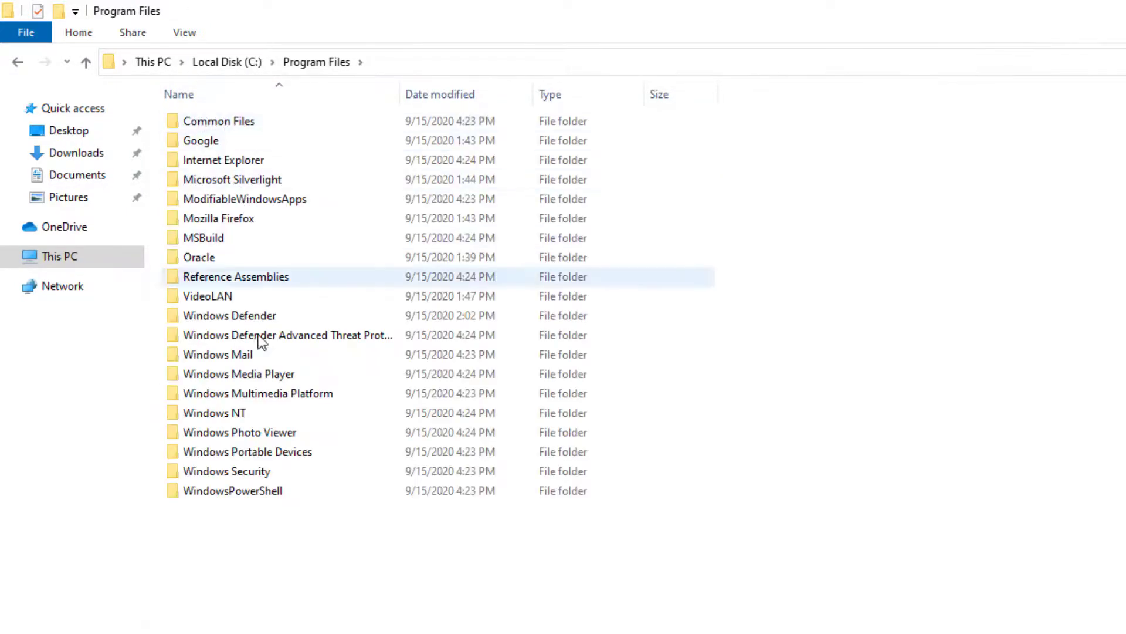
# - Go to C:\ProgramData via the address bar and check it and its Microsoft folder for Avast
pyautogui.click(414, 62)
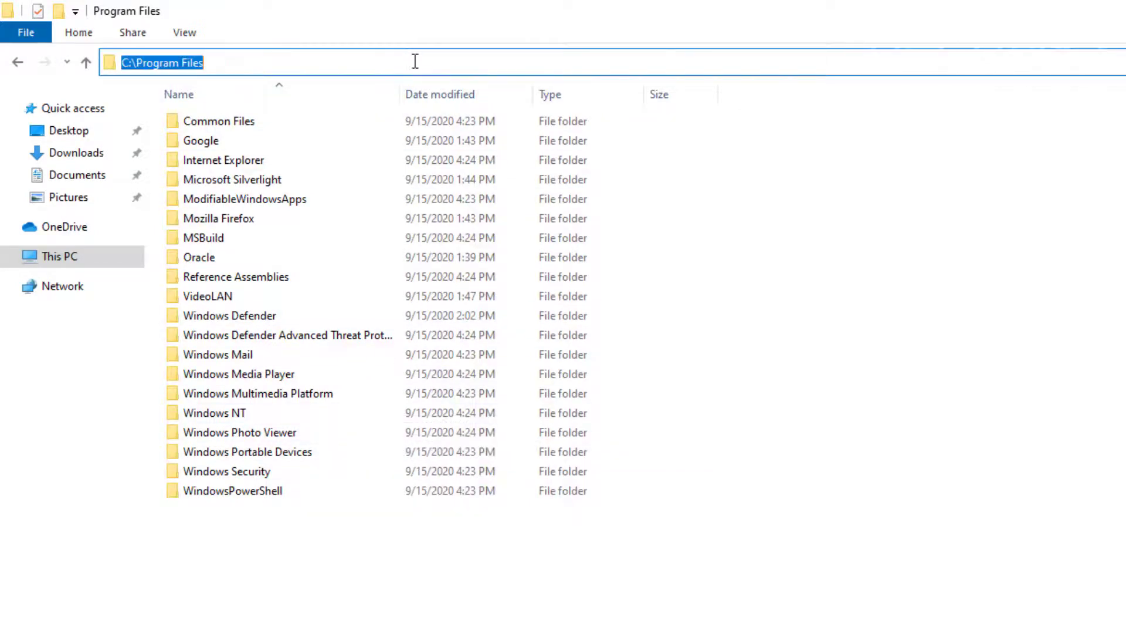
pyautogui.press('BackSpace')
pyautogui.press('BackSpace')
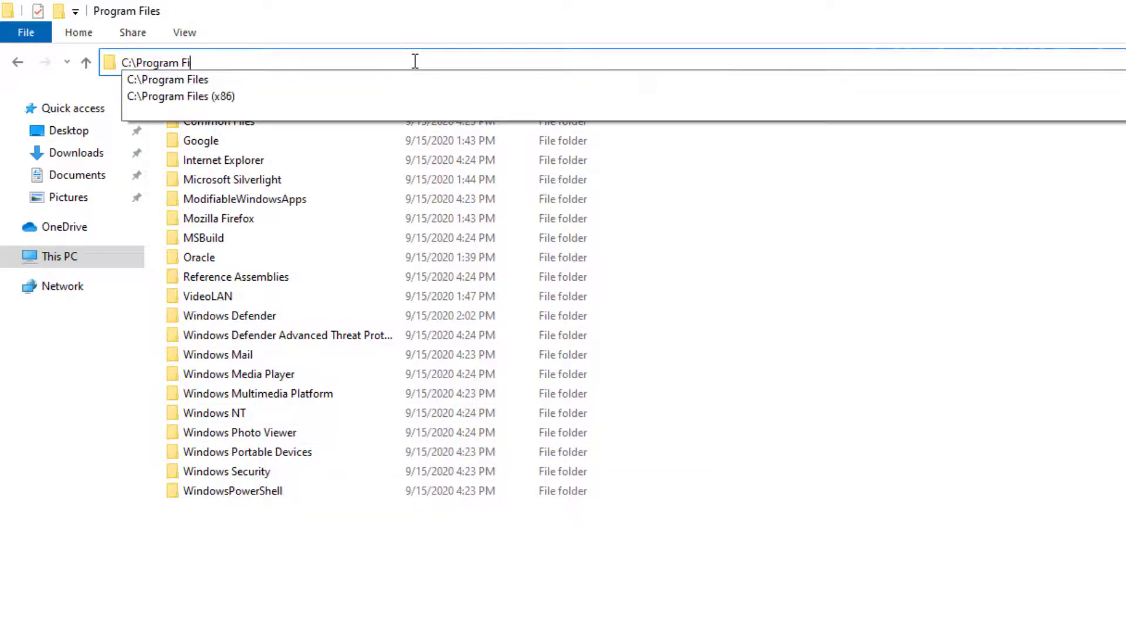
pyautogui.press('BackSpace')
pyautogui.write('Dat')
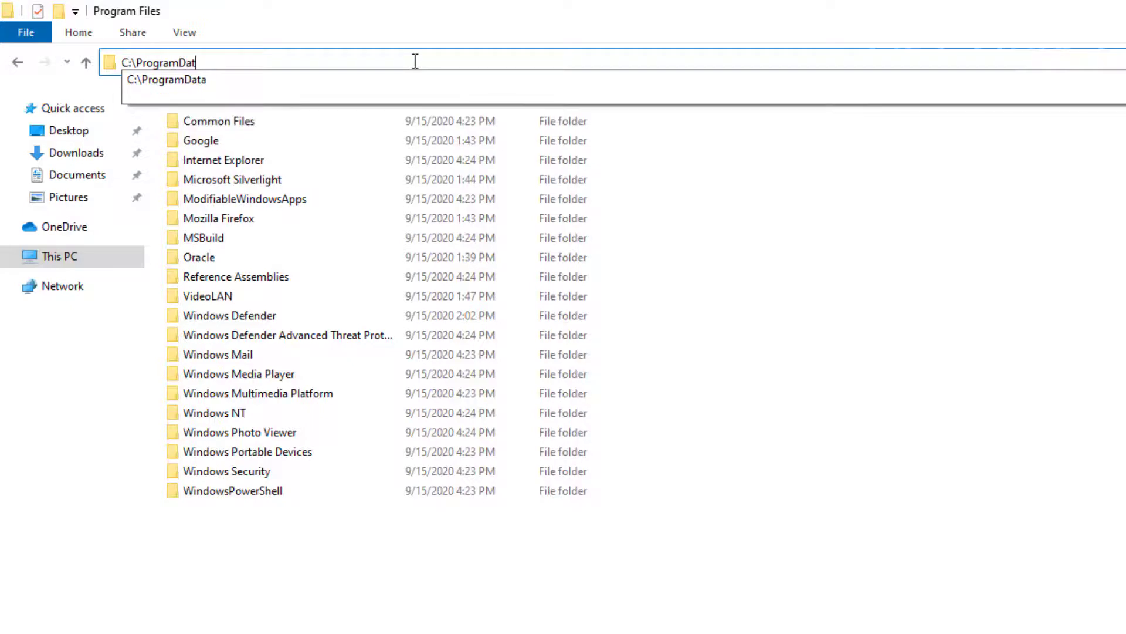
pyautogui.write('a\\')
pyautogui.press('Return')
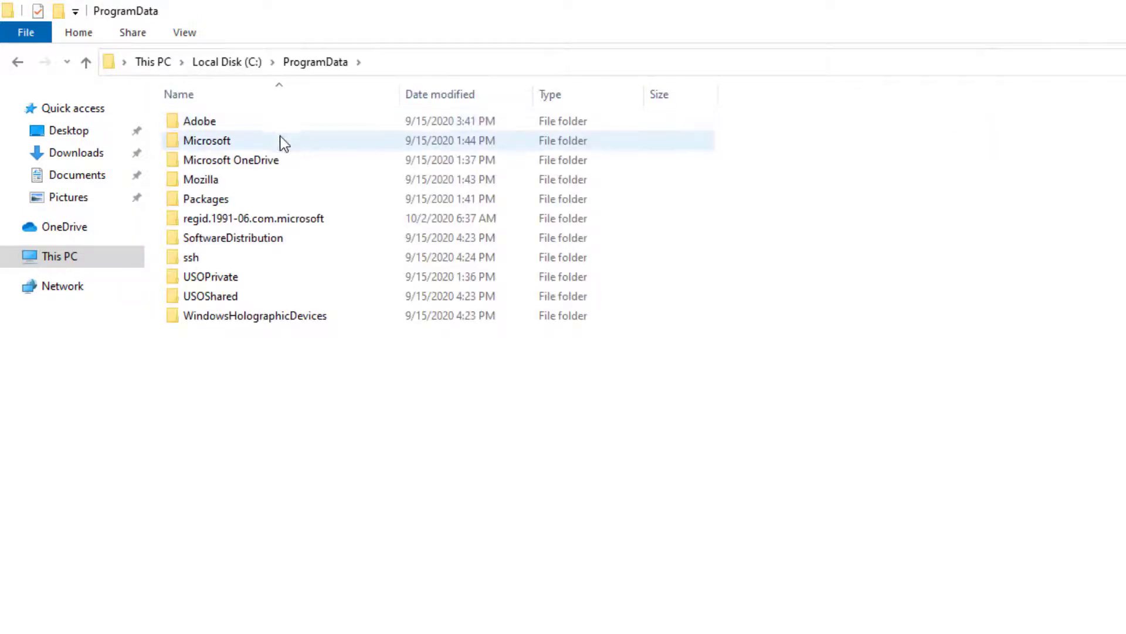
pyautogui.doubleClick(236, 139)
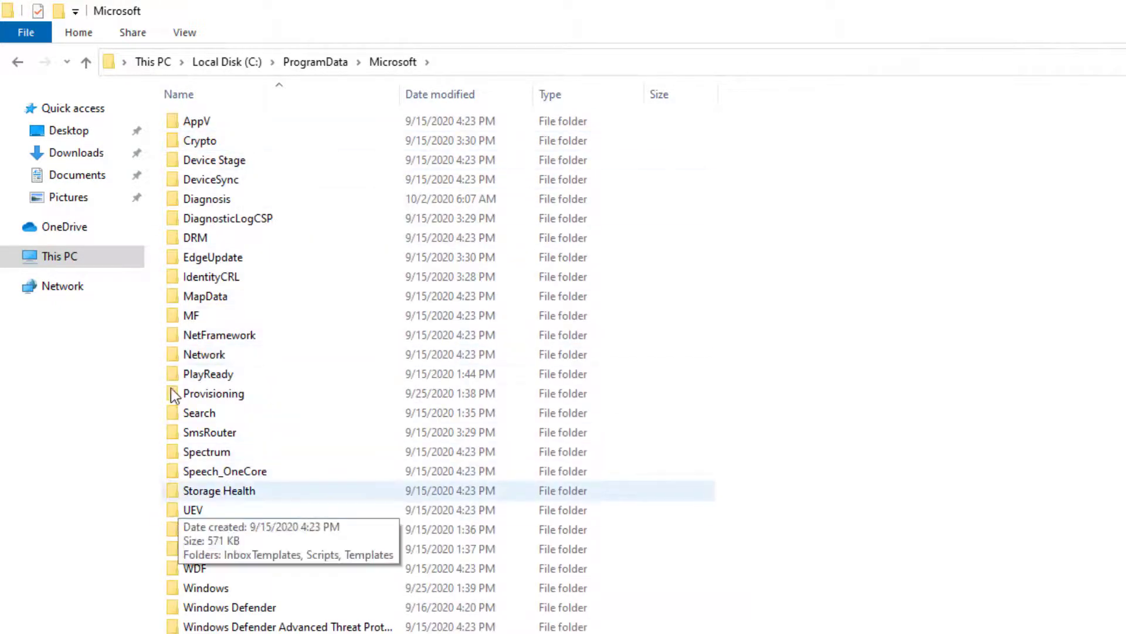
pyautogui.click(324, 63)
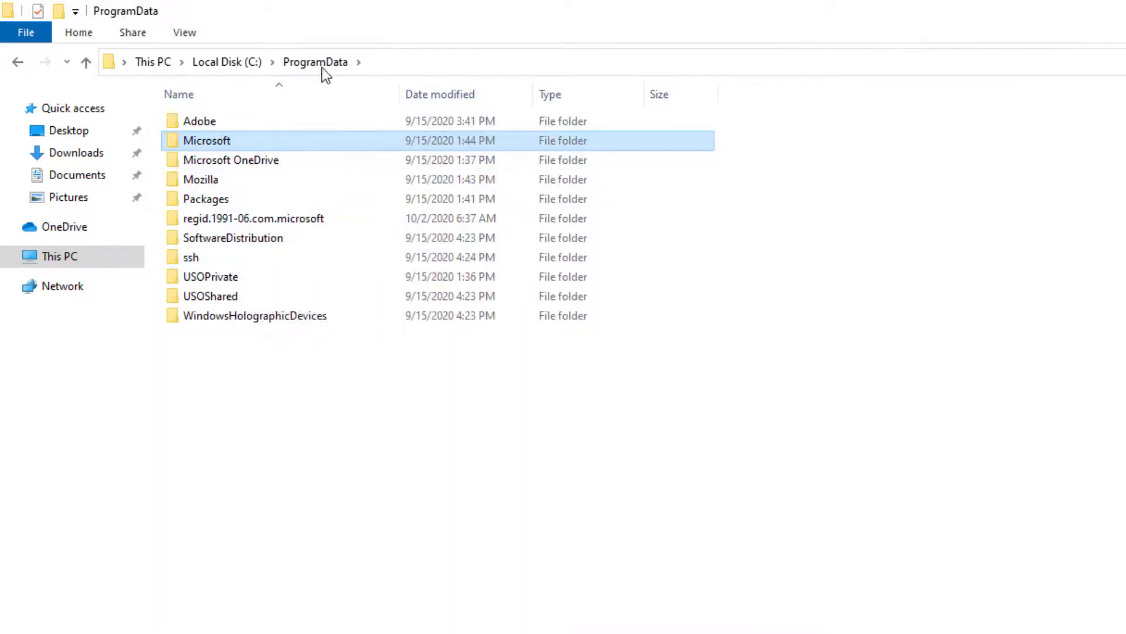
# - Navigate to C:\Users\User\appdata through the Users folder and the address bar
pyautogui.click(222, 62)
pyautogui.click(213, 161)
pyautogui.doubleClick(213, 161)
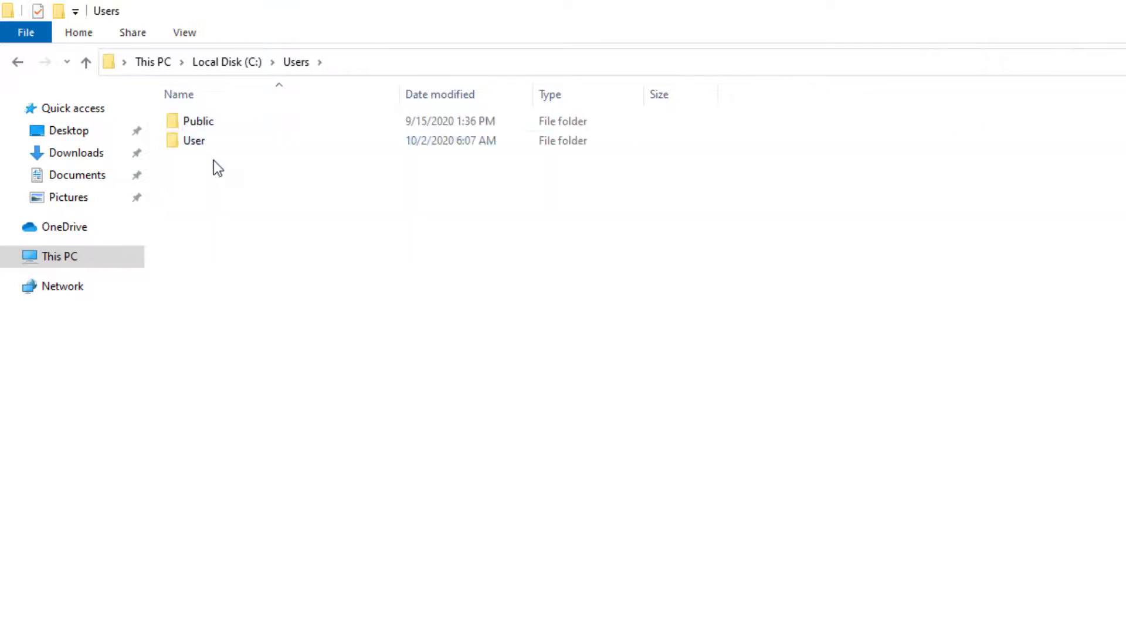
pyautogui.doubleClick(210, 141)
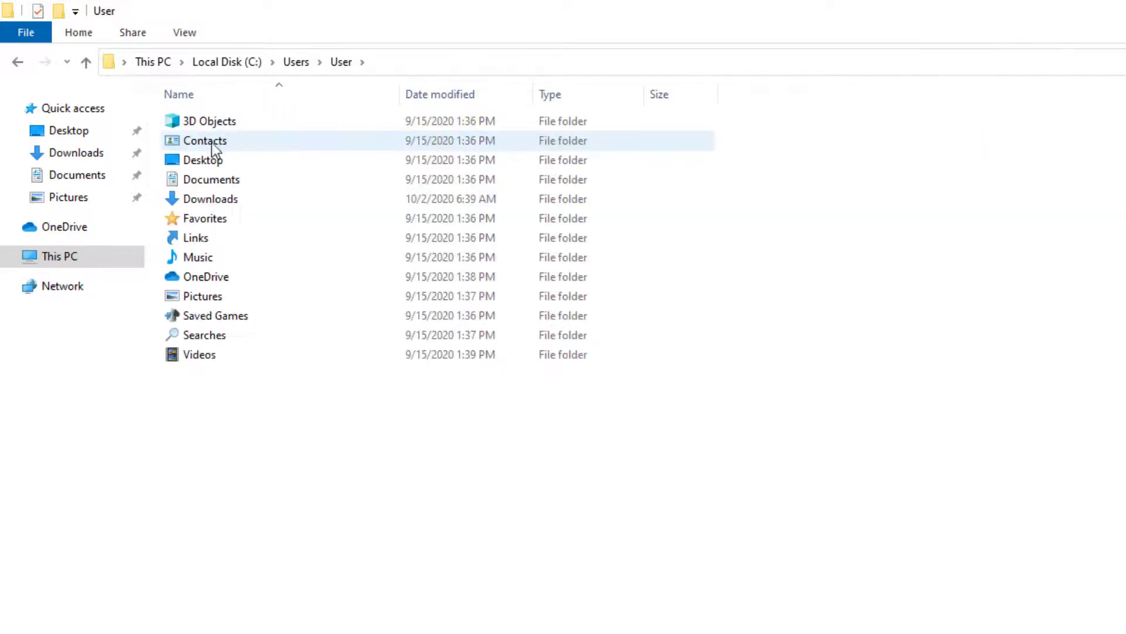
pyautogui.click(400, 61)
pyautogui.write('\\')
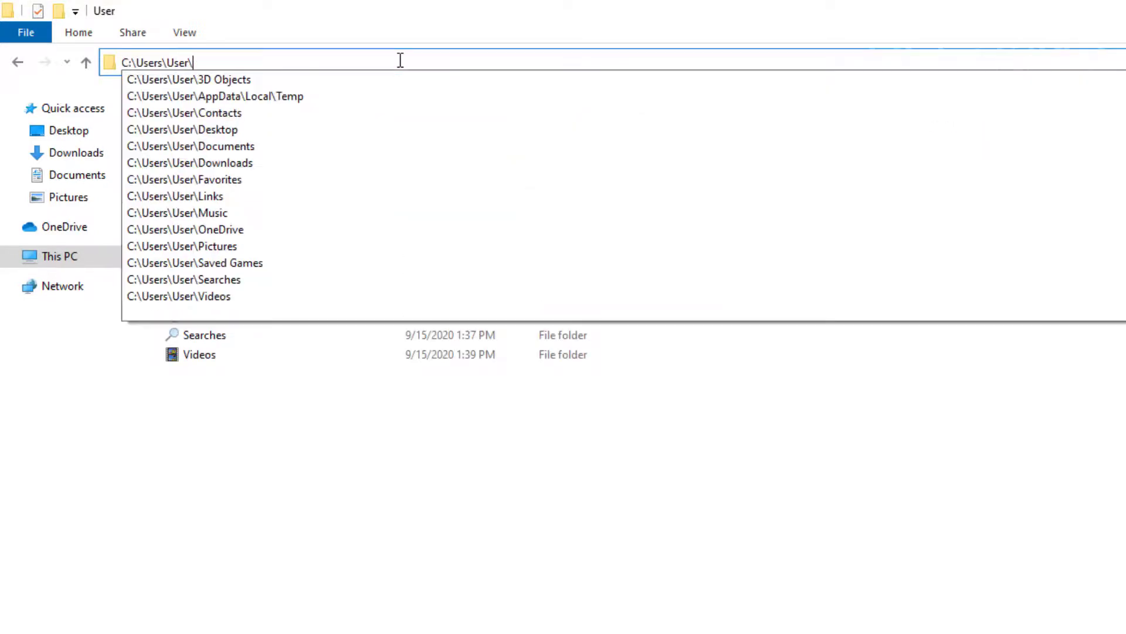
pyautogui.write('appdata')
pyautogui.press('Return')
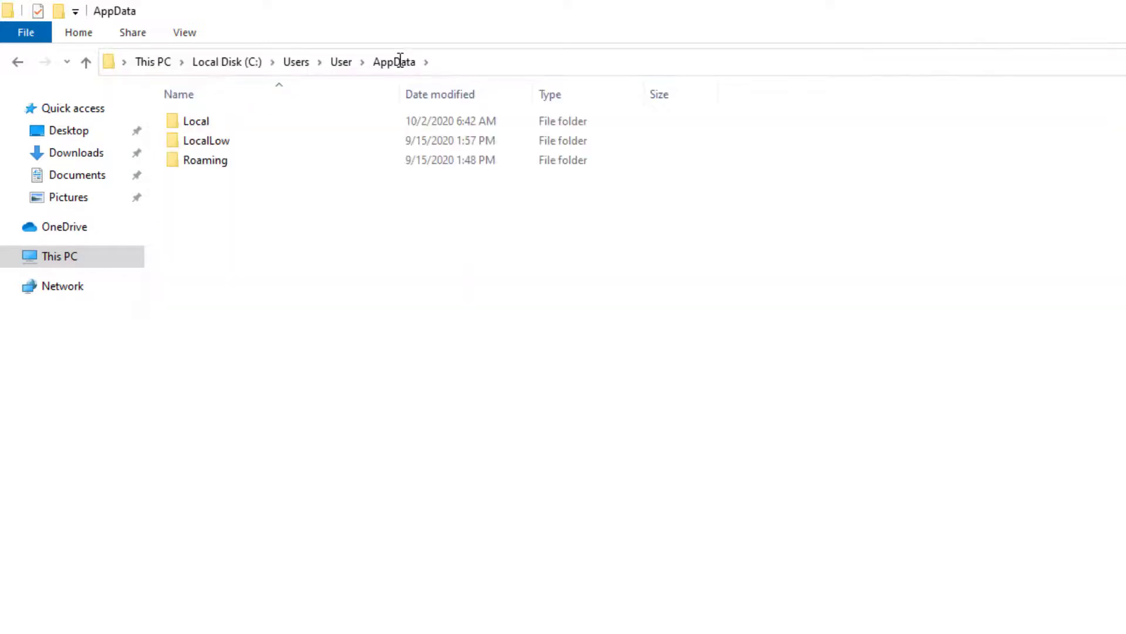
# - Check AppData Local (Programs\Common) and LocalLow (Microsoft, Adobe) for Avast leftovers
pyautogui.doubleClick(266, 121)
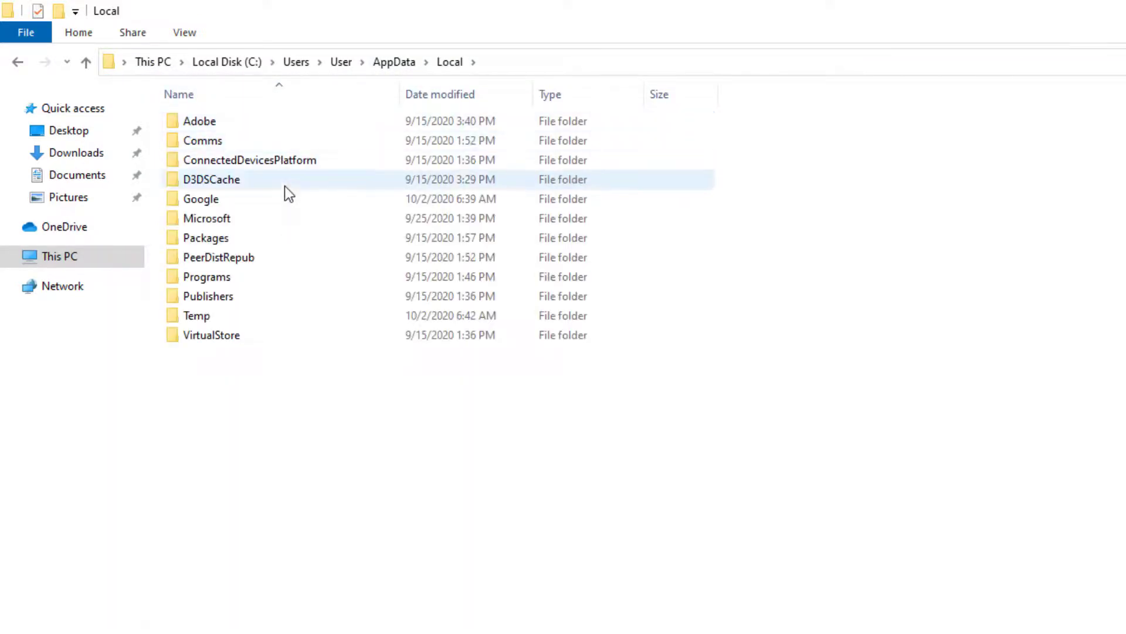
pyautogui.doubleClick(250, 283)
pyautogui.doubleClick(251, 132)
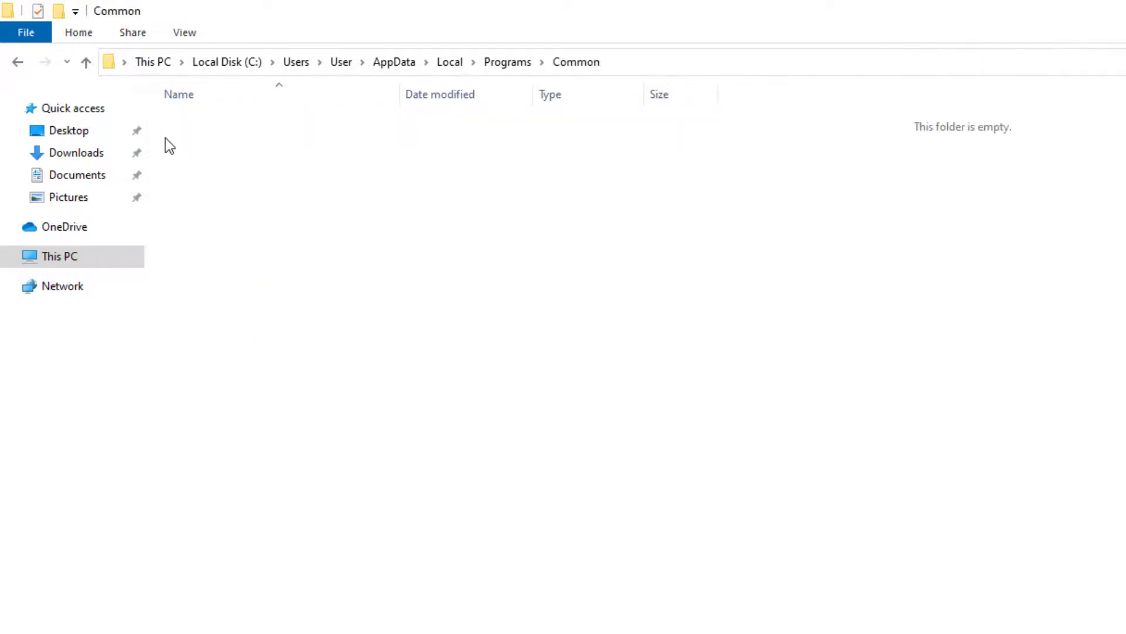
pyautogui.press('BackSpace')
pyautogui.press('BackSpace')
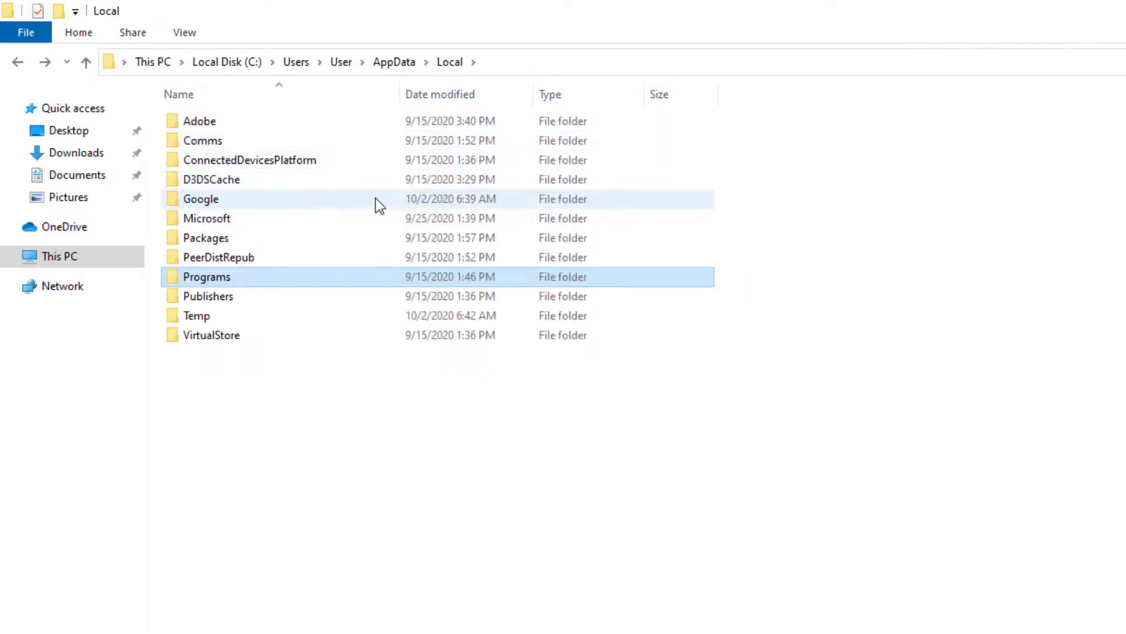
pyautogui.press('BackSpace')
pyautogui.doubleClick(258, 146)
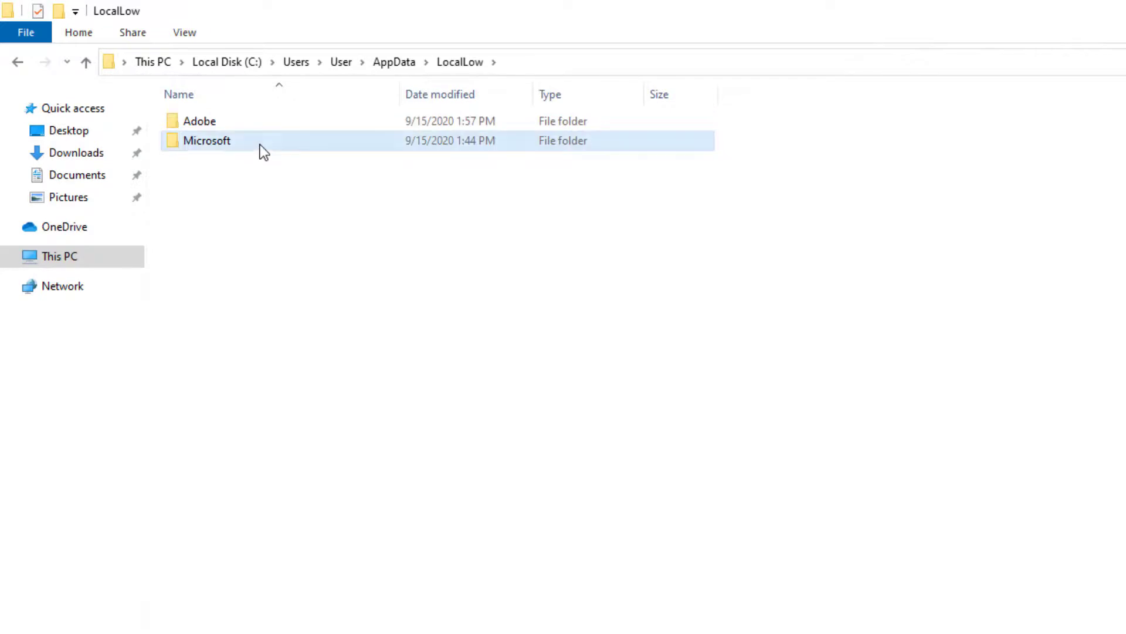
pyautogui.doubleClick(259, 144)
pyautogui.press('BackSpace')
pyautogui.doubleClick(246, 124)
pyautogui.press('BackSpace')
pyautogui.press('BackSpace')
# - Check Roaming\Microsoft\Windows\Start Menu\Programs for Avast, then return to the C: drive root
pyautogui.doubleClick(233, 161)
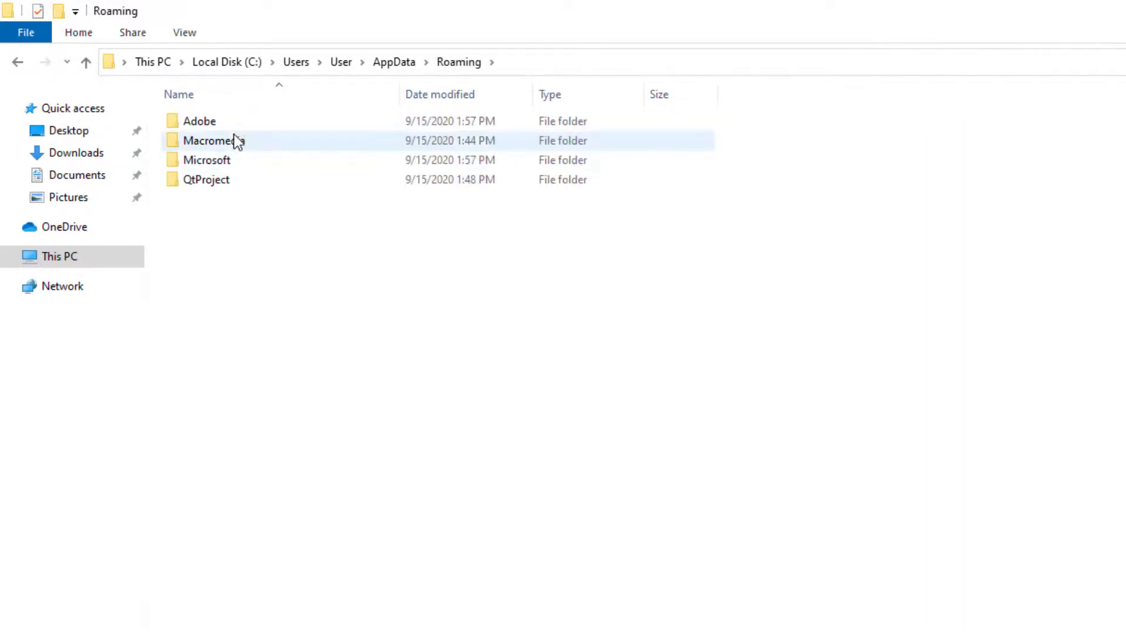
pyautogui.doubleClick(245, 159)
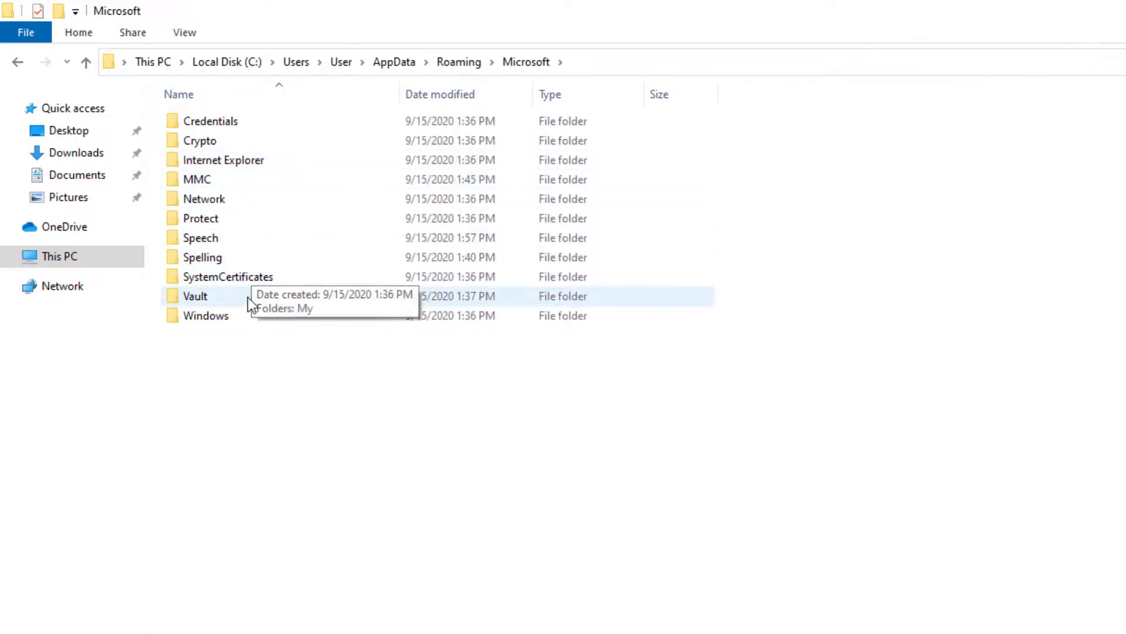
pyautogui.doubleClick(249, 313)
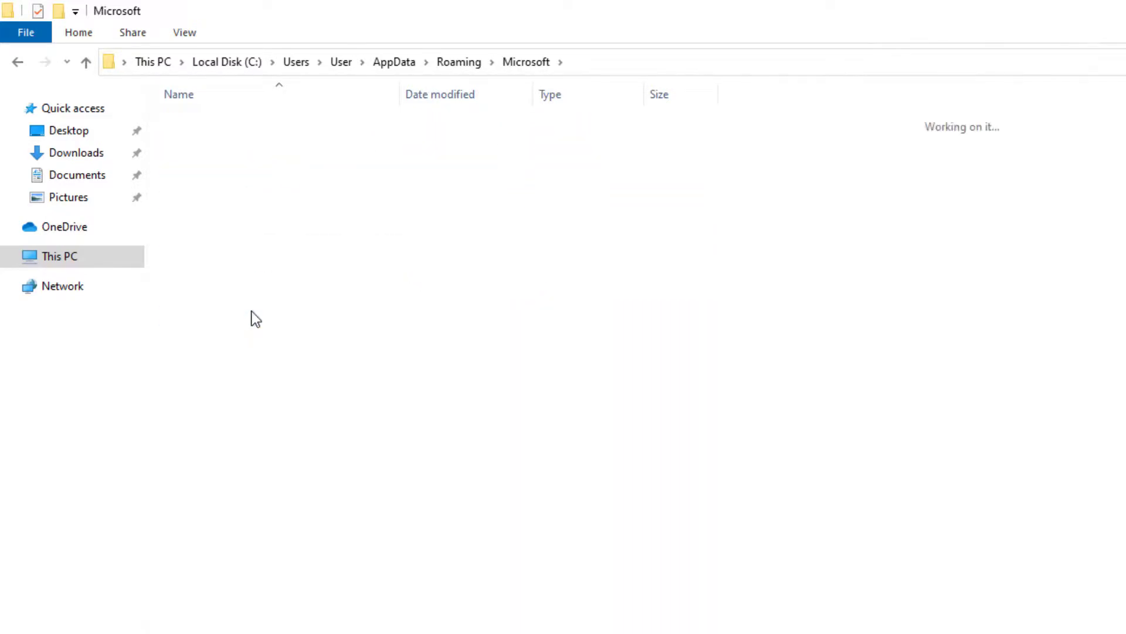
pyautogui.doubleClick(244, 263)
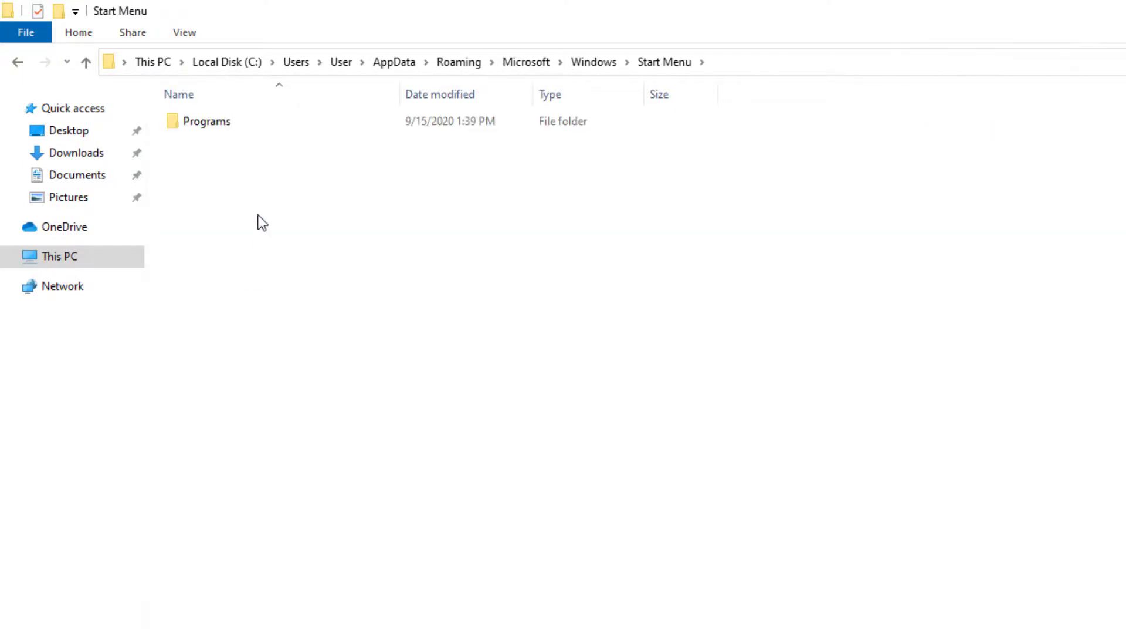
pyautogui.doubleClick(230, 131)
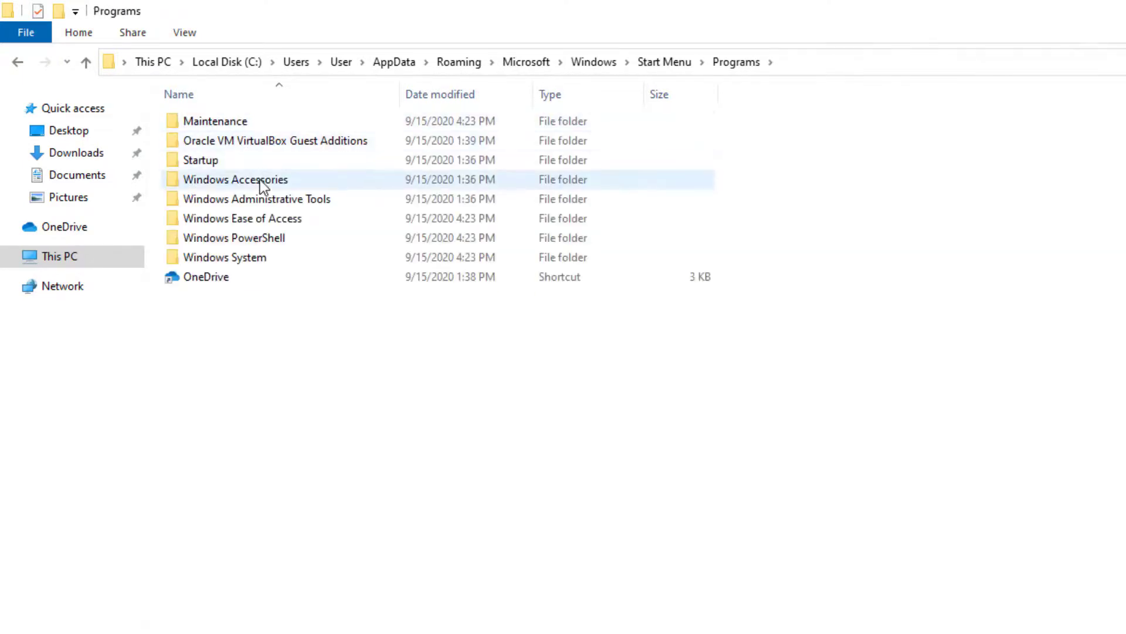
pyautogui.click(297, 62)
pyautogui.click(247, 65)
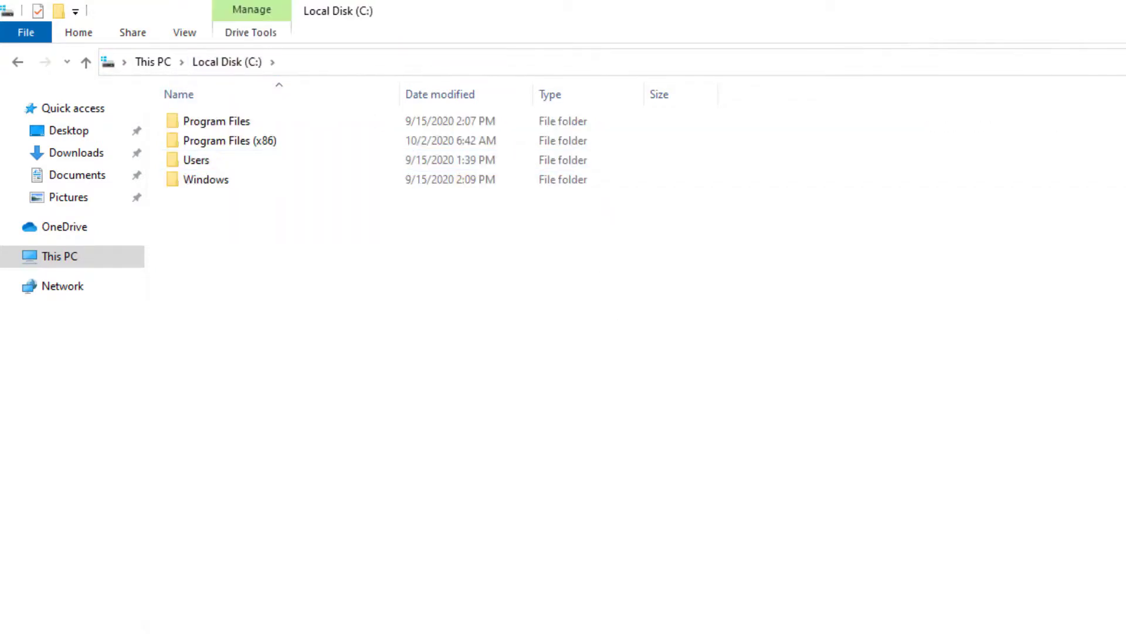